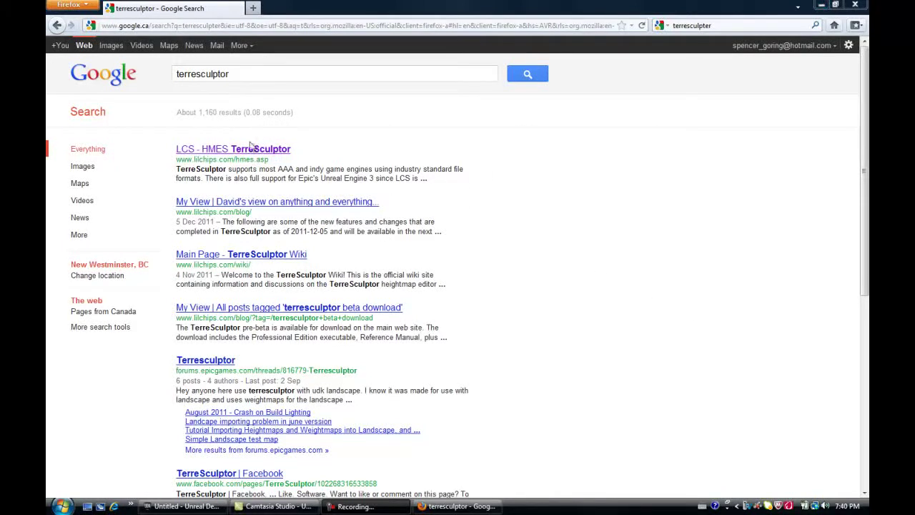
Step: Open the LCS - HMES TerreSculptor search result, look over the product page and go to the site's home page
click(251, 151)
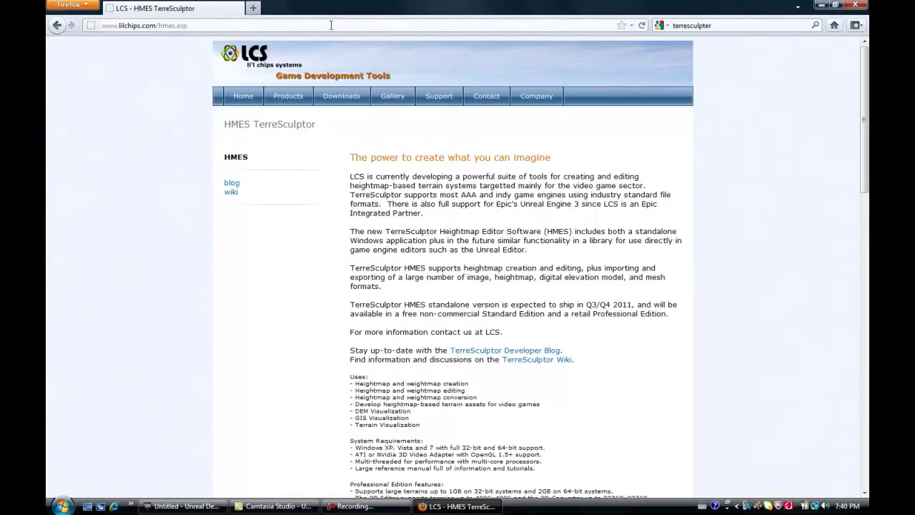
scroll(504, 336, down, 3)
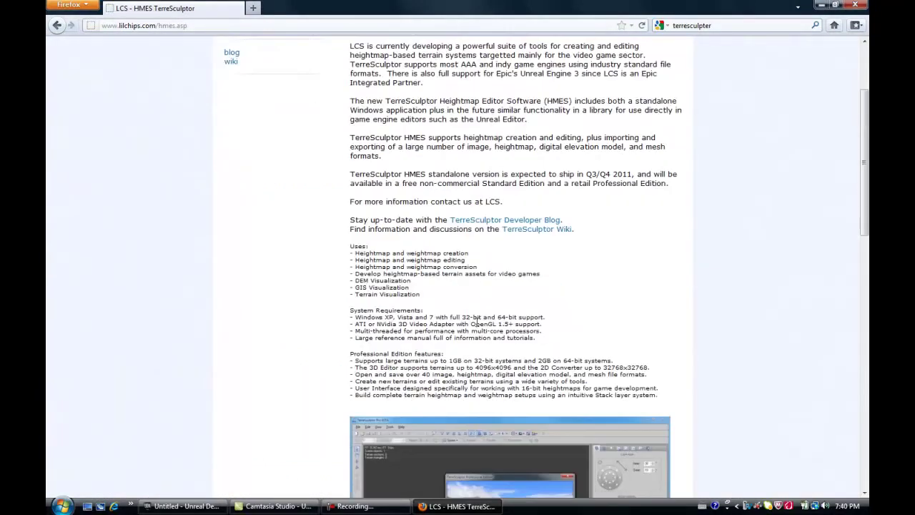
scroll(465, 318, up, 3)
click(247, 98)
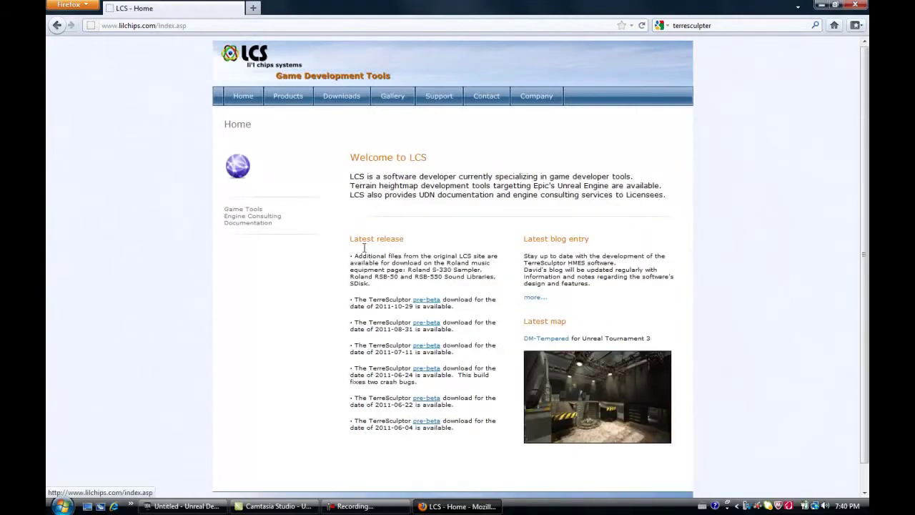
Step: Switch to TerreSculptor by launching it, and create a new project with the 255 × 255 (127.4.1) heightmap size
click(819, 5)
double_click(237, 77)
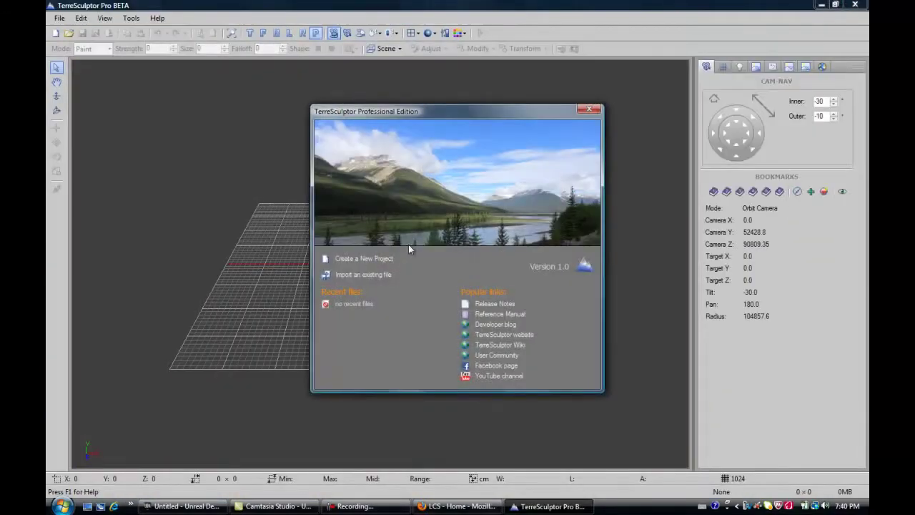
click(380, 261)
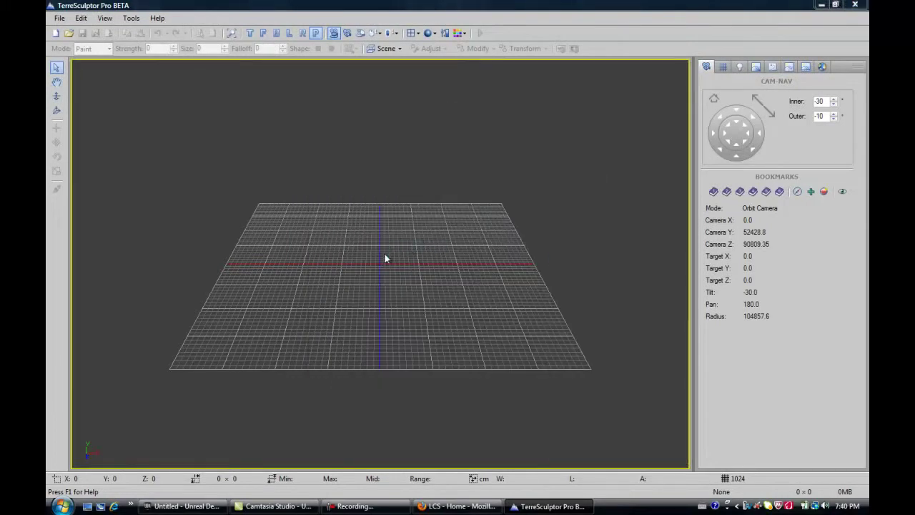
click(434, 237)
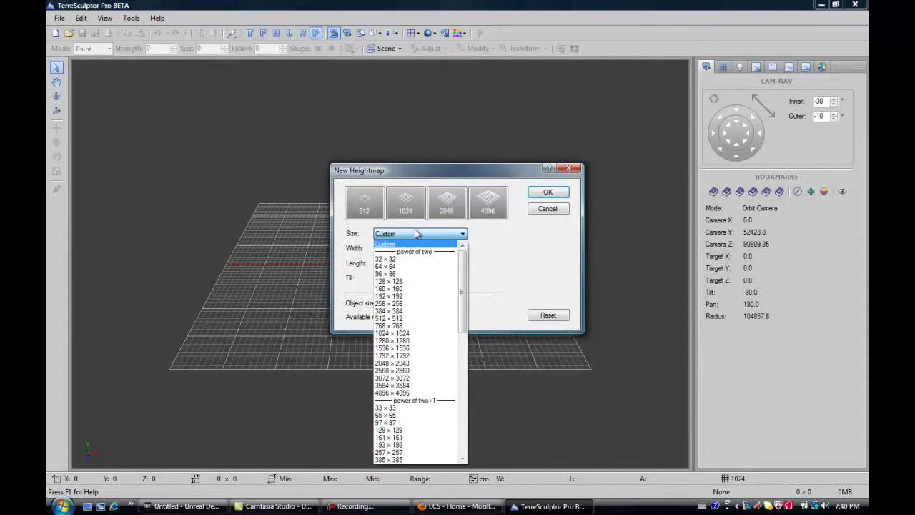
drag(464, 260, 461, 434)
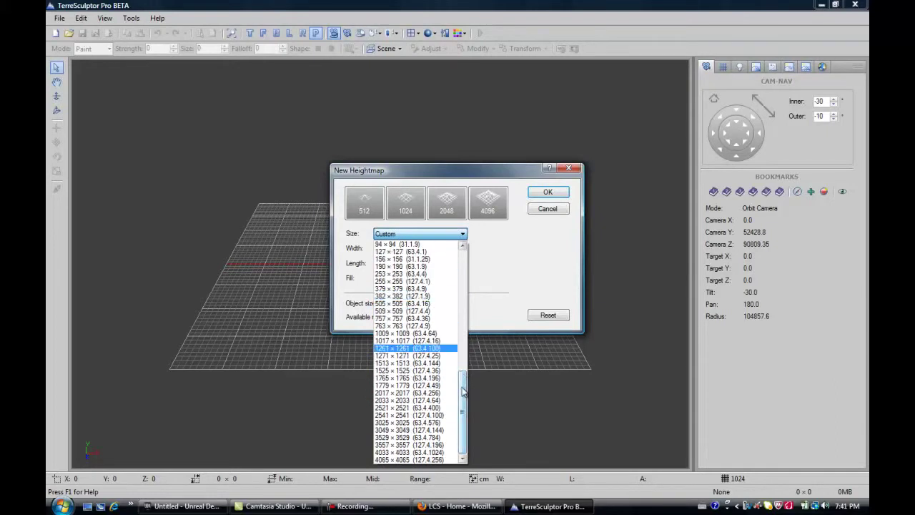
mouse_move(465, 389)
mouse_down()
mouse_move(464, 367)
mouse_move(465, 382)
mouse_up()
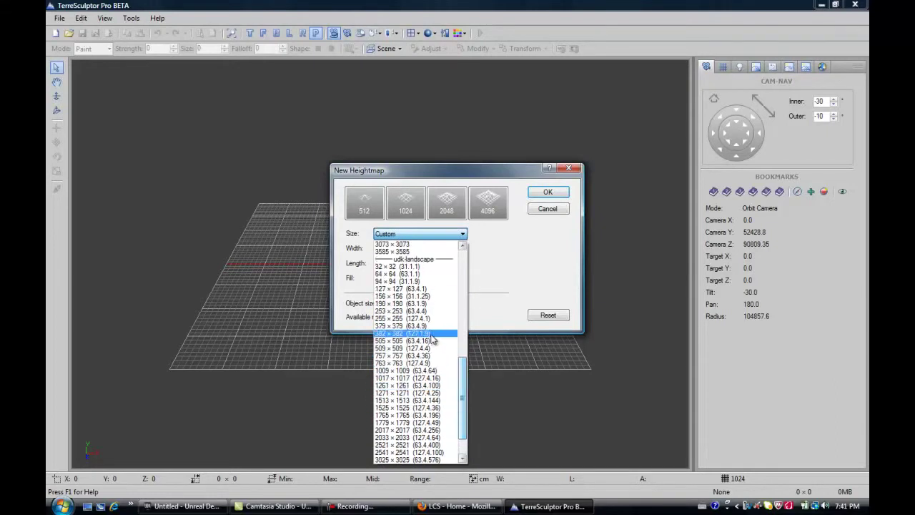
click(429, 296)
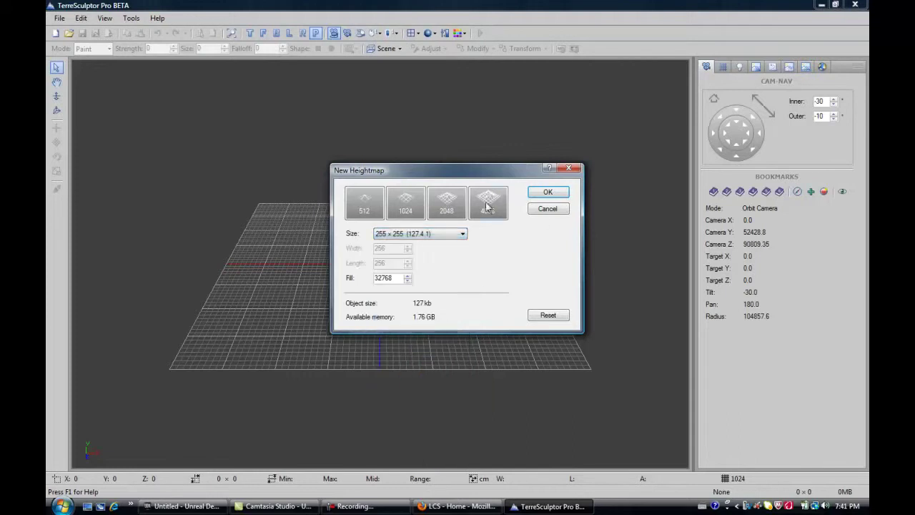
click(556, 195)
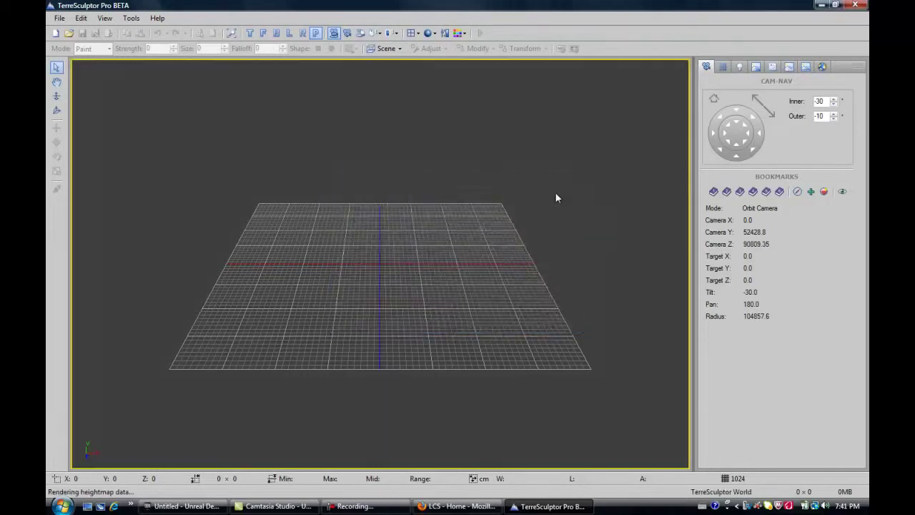
middle_drag(452, 250, 380, 282)
drag(380, 284, 452, 250)
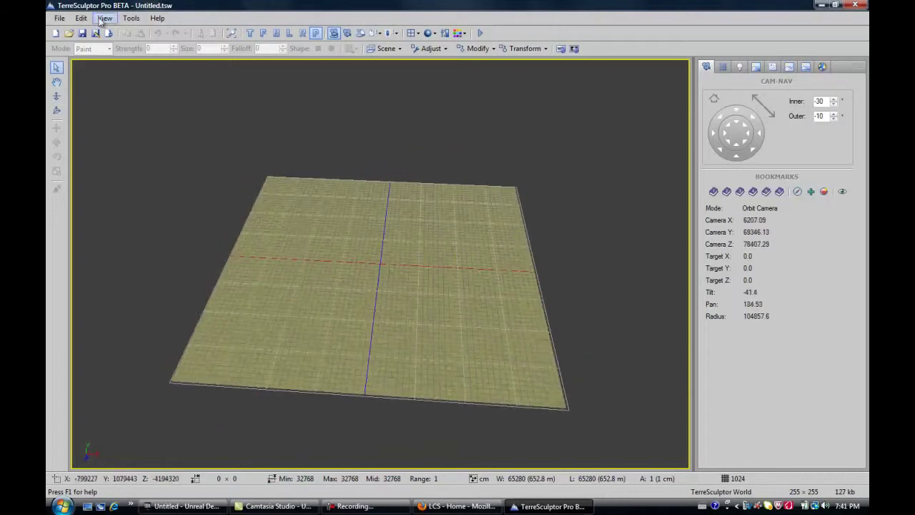
click(60, 17)
click(399, 199)
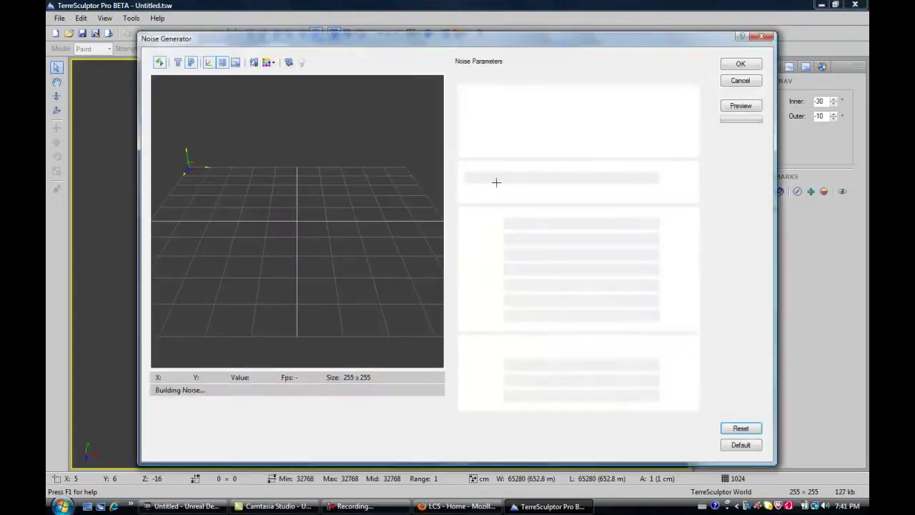
drag(367, 228, 390, 205)
click(762, 36)
Step: Create a new heightmap with the udk-landscape size 379 × 379 (63.4.9)
click(59, 18)
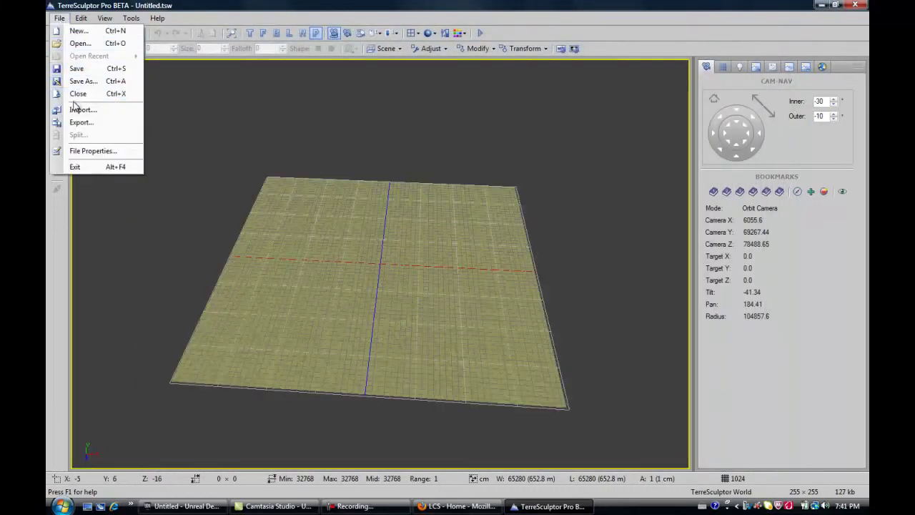
click(79, 31)
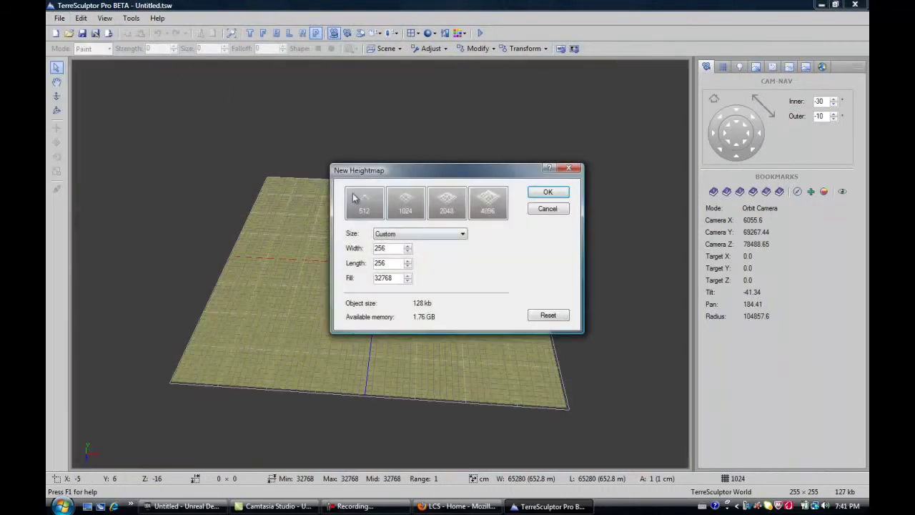
click(417, 236)
drag(464, 323, 476, 452)
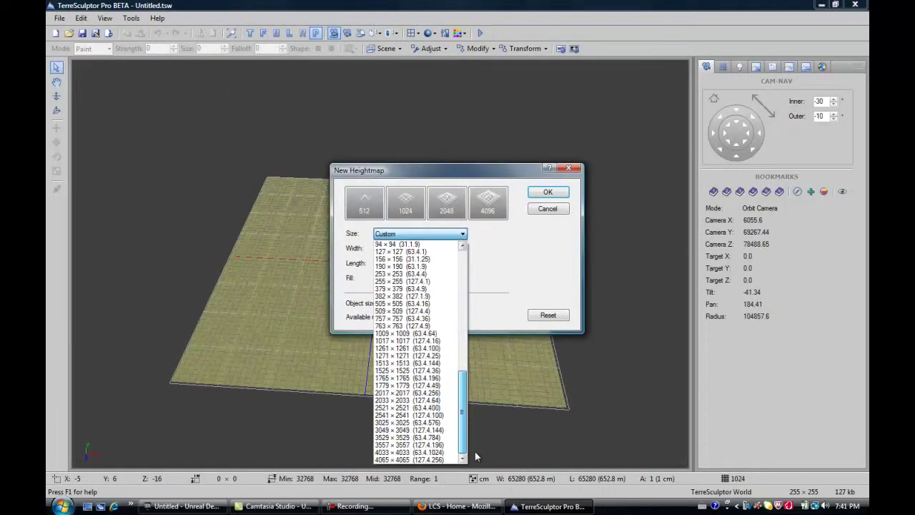
click(433, 289)
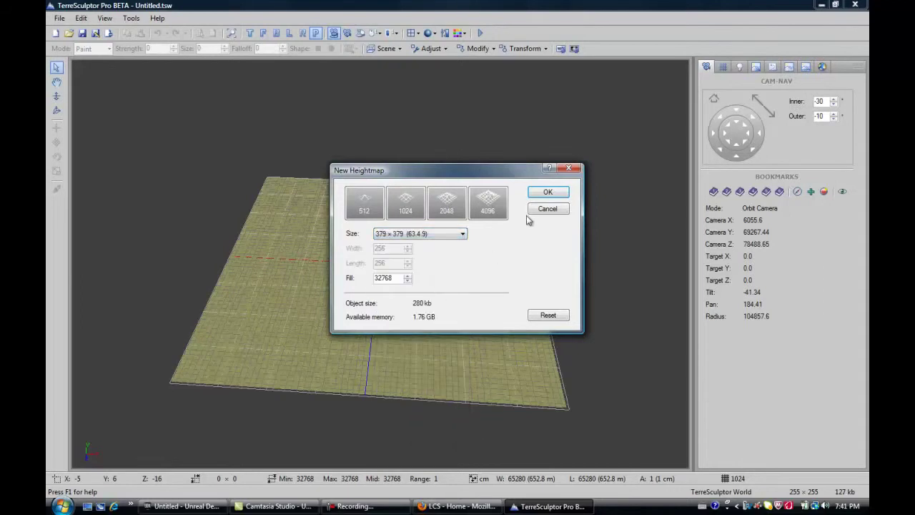
click(545, 193)
Step: Examine the heightmap's Size settings and the available Modify and Transform commands without changing anything
click(475, 49)
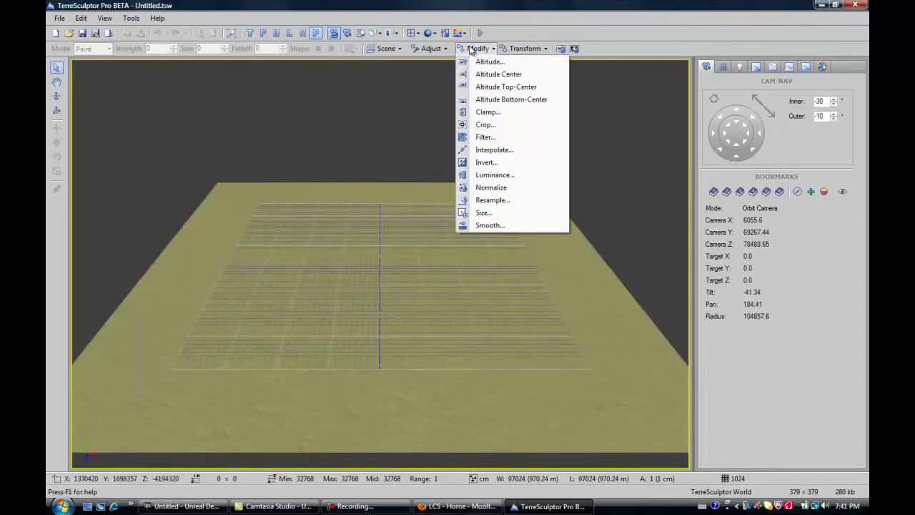
click(490, 214)
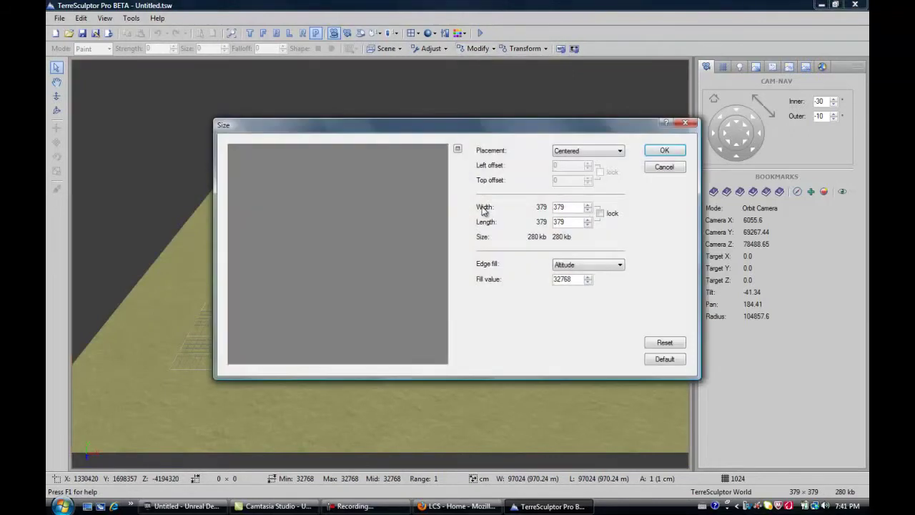
click(686, 125)
click(480, 49)
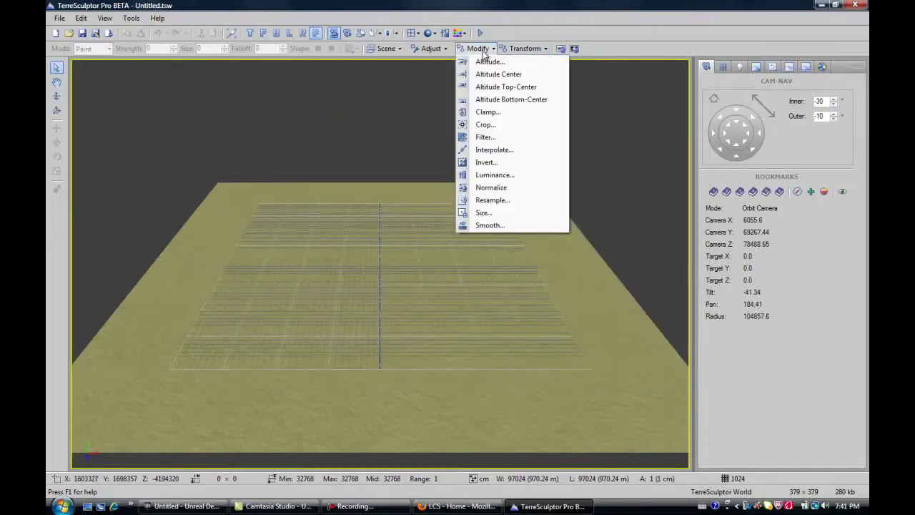
click(511, 49)
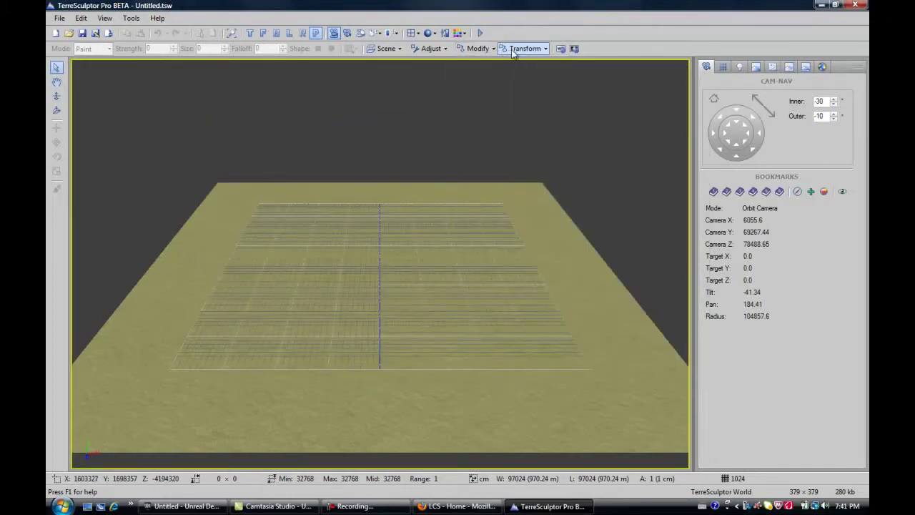
click(512, 50)
click(468, 152)
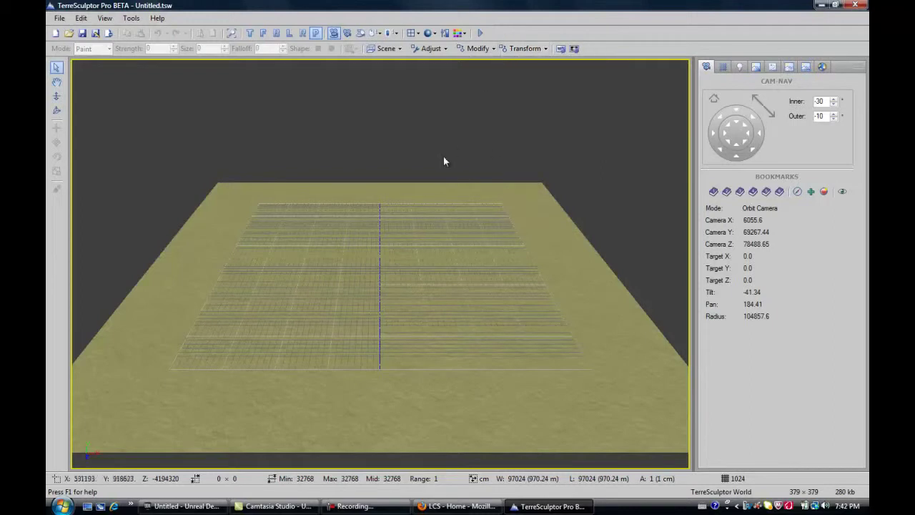
middle_drag(416, 333, 384, 277)
mouse_move(384, 282)
mouse_down()
mouse_move(379, 249)
mouse_move(376, 279)
mouse_move(381, 261)
mouse_move(491, 202)
mouse_move(490, 219)
mouse_move(387, 264)
mouse_up()
click(561, 49)
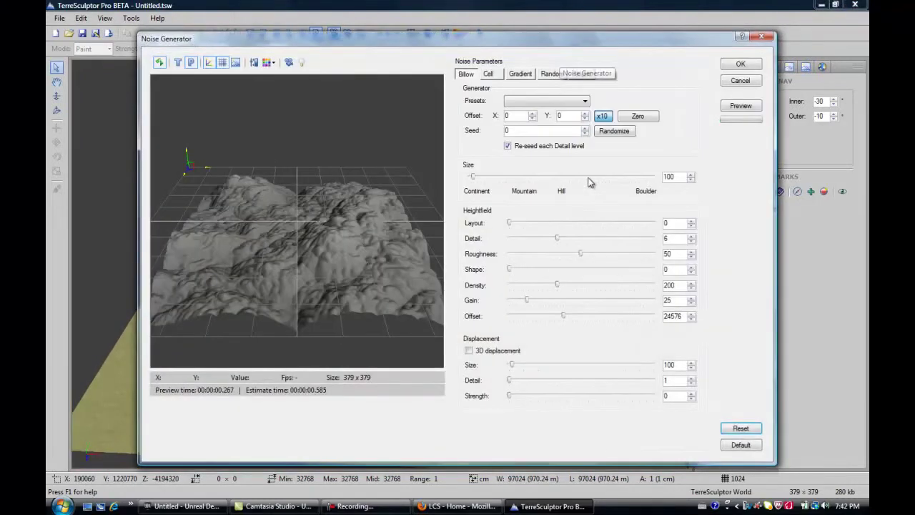
drag(416, 38, 439, 90)
click(784, 89)
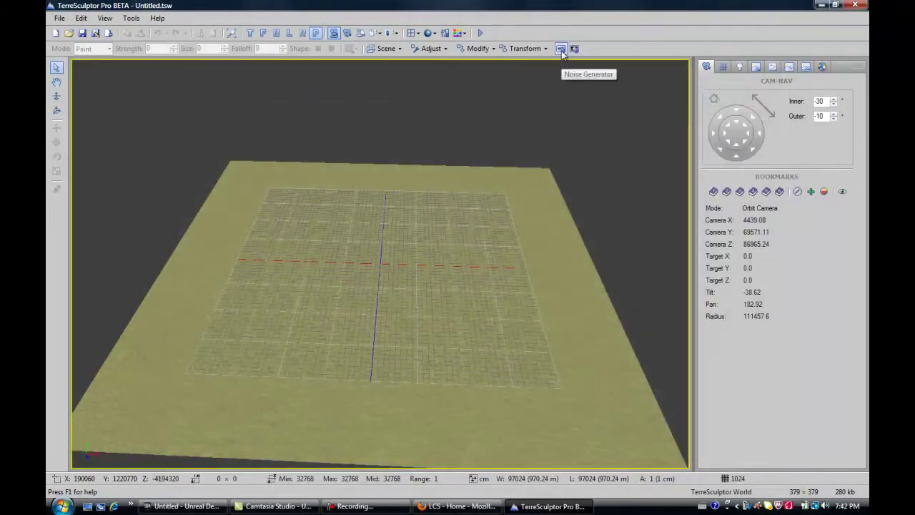
Step: Open the Noise Generator for the 379 × 379 heightmap and preview the Billow noise
click(562, 48)
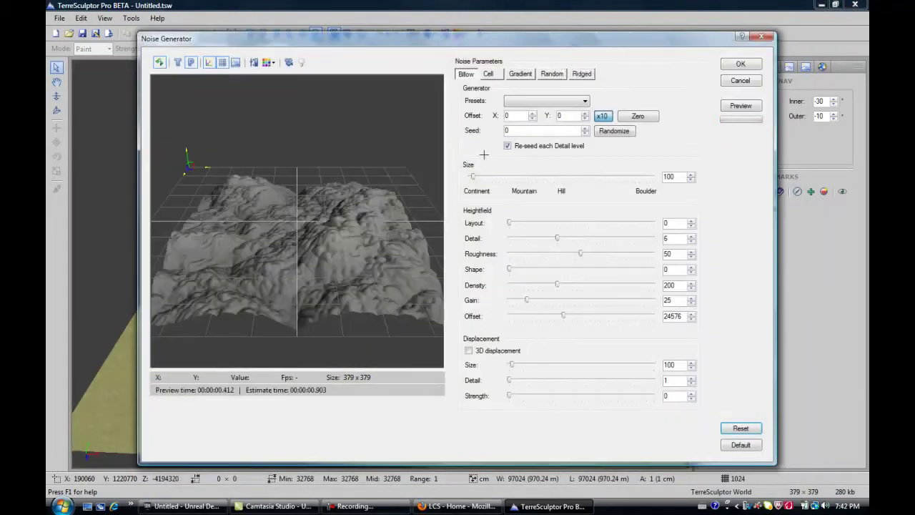
drag(336, 307, 336, 344)
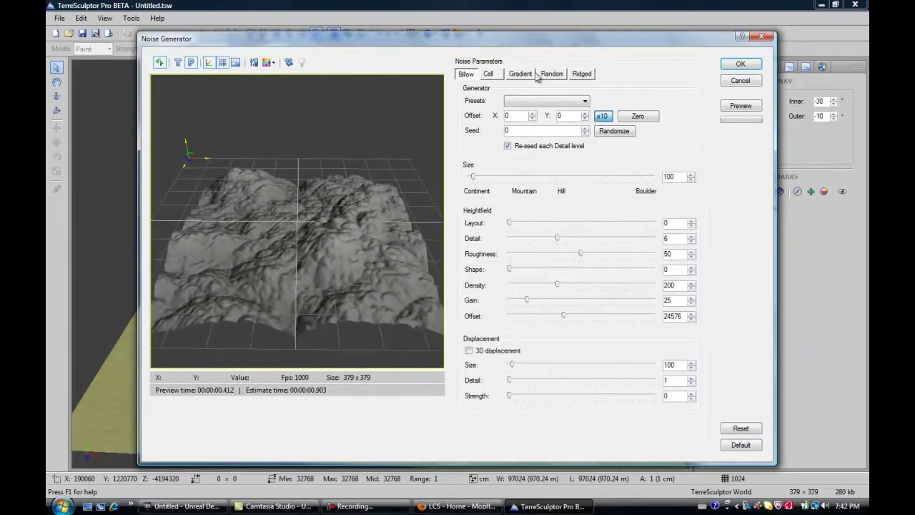
click(491, 75)
click(469, 75)
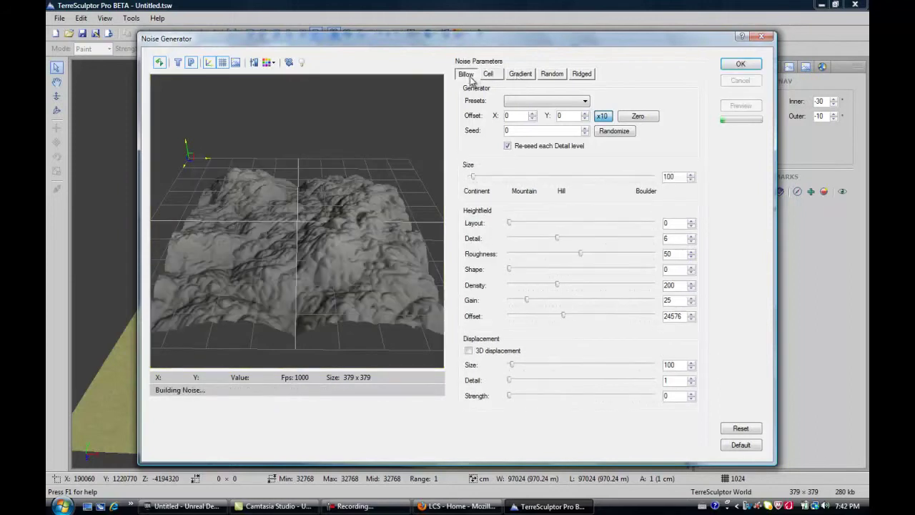
Step: Try the Basic preset and one further preset of the Billow noise in the preview
click(548, 103)
click(542, 121)
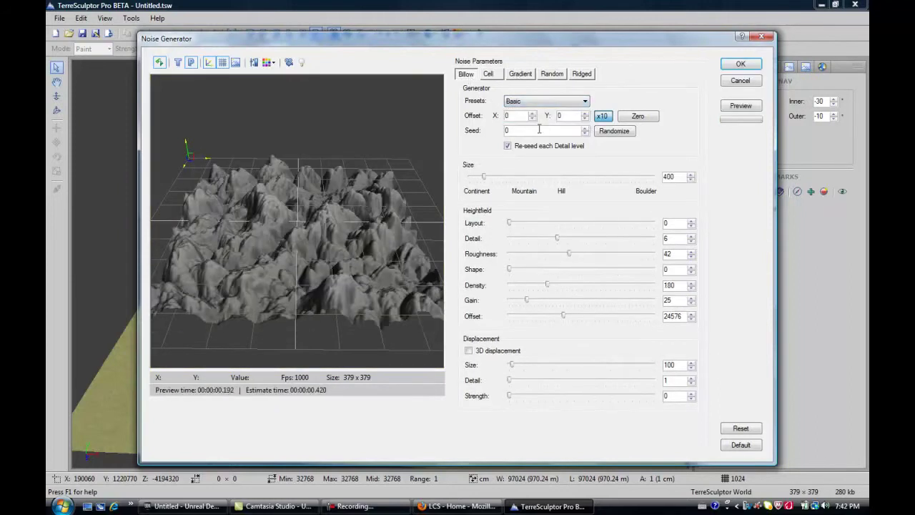
click(532, 100)
click(531, 127)
drag(387, 129, 420, 123)
Step: Try the Cell noise presets Big Dunes, Distortion Dunes and Tron Circuit in the preview
click(489, 75)
click(532, 100)
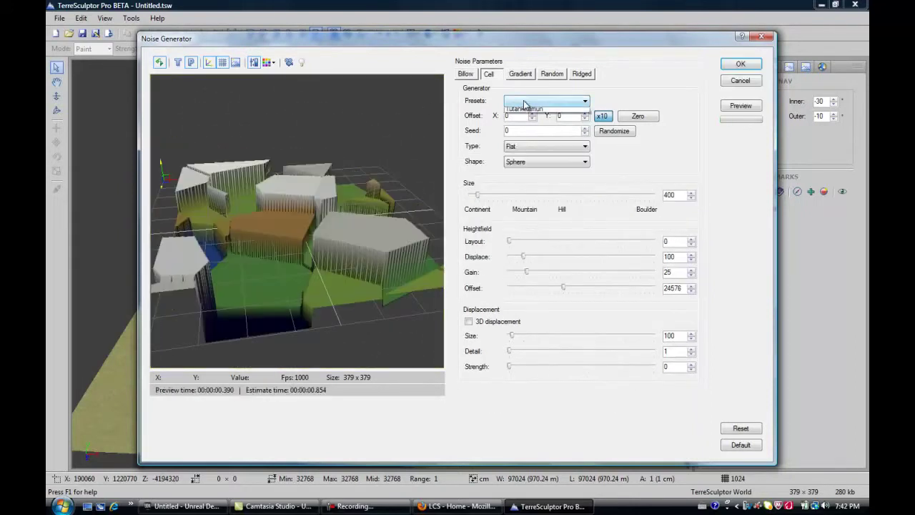
click(528, 126)
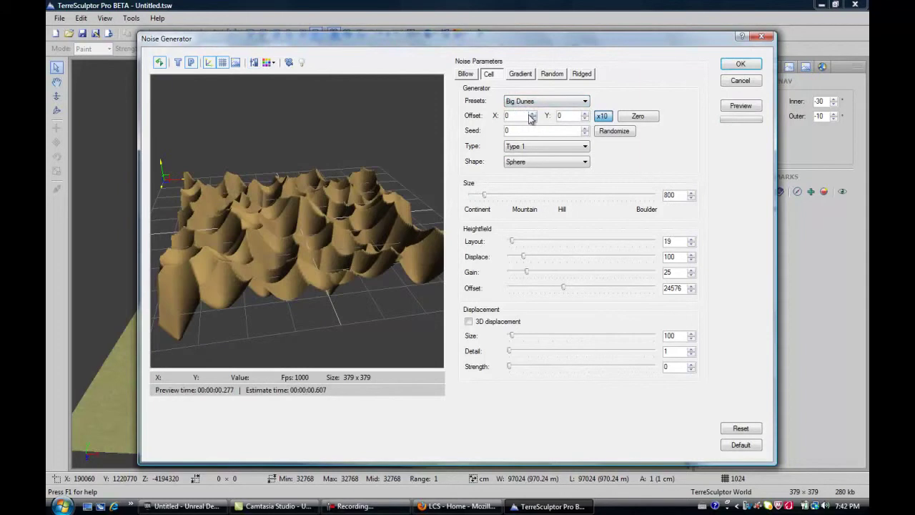
click(536, 101)
click(540, 149)
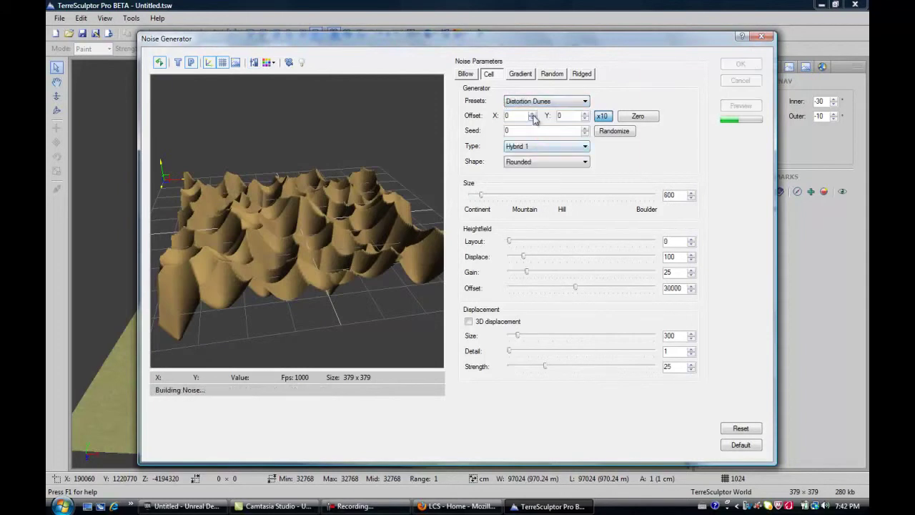
click(536, 105)
click(536, 158)
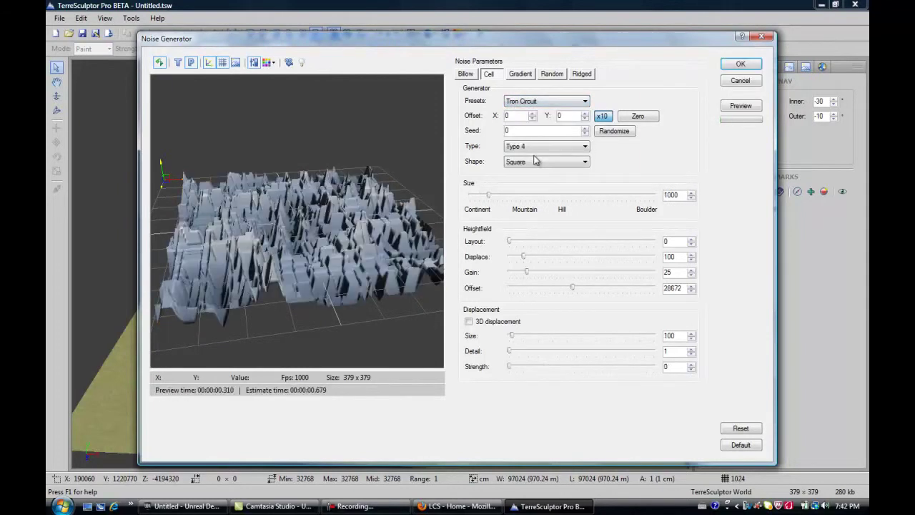
Step: Change the noise to Gradient with the Displacement Land preset and inspect the generated terrain preview
click(520, 74)
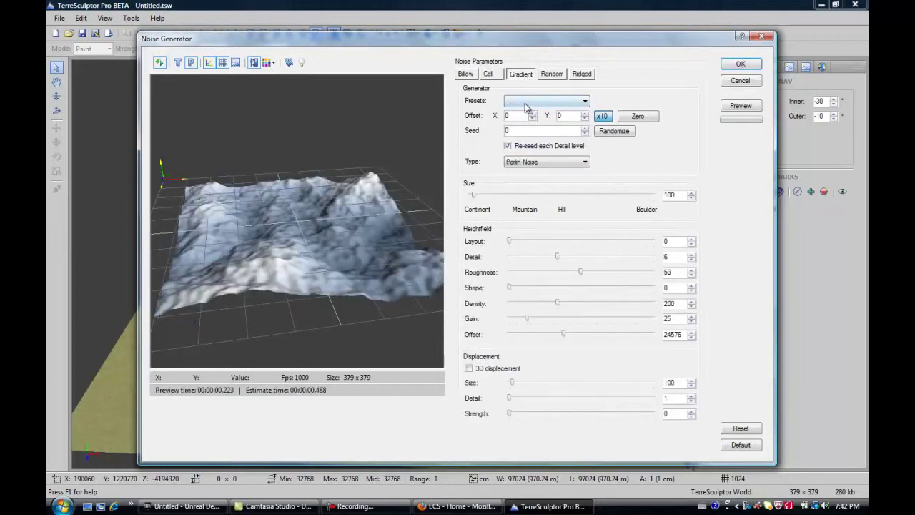
click(528, 102)
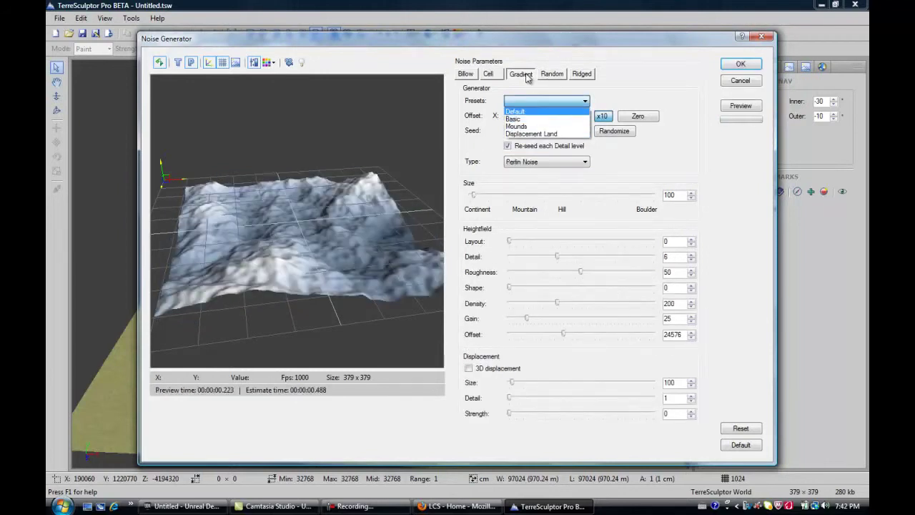
click(529, 134)
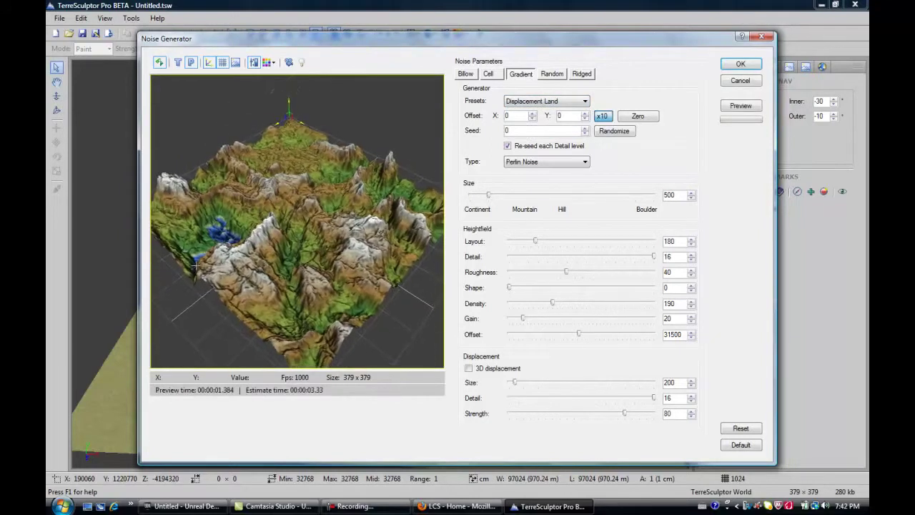
drag(247, 268, 270, 278)
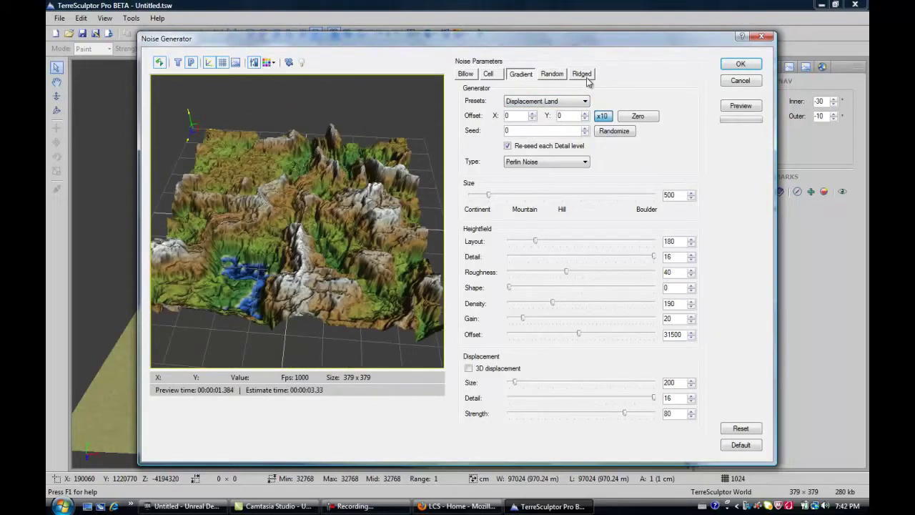
Step: Try the Detail Noise preset of the Random noise in the preview
click(552, 73)
click(547, 101)
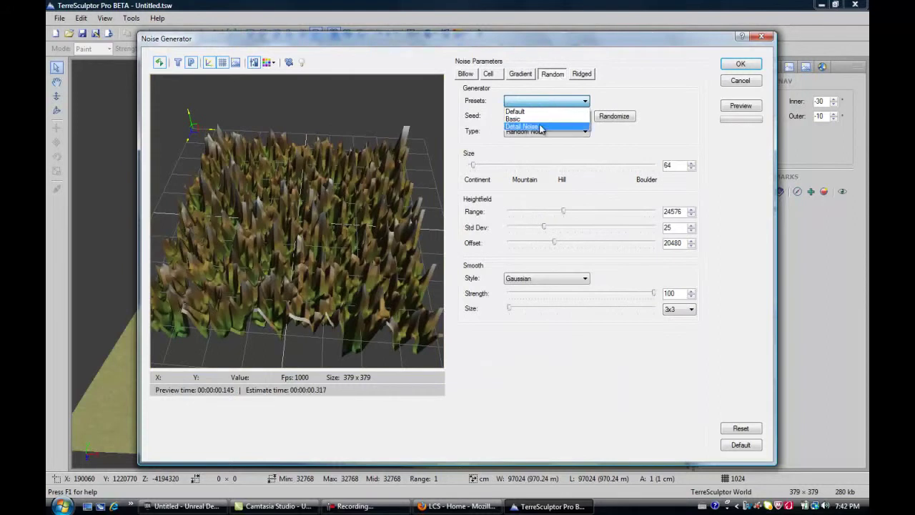
click(541, 127)
drag(357, 265, 359, 242)
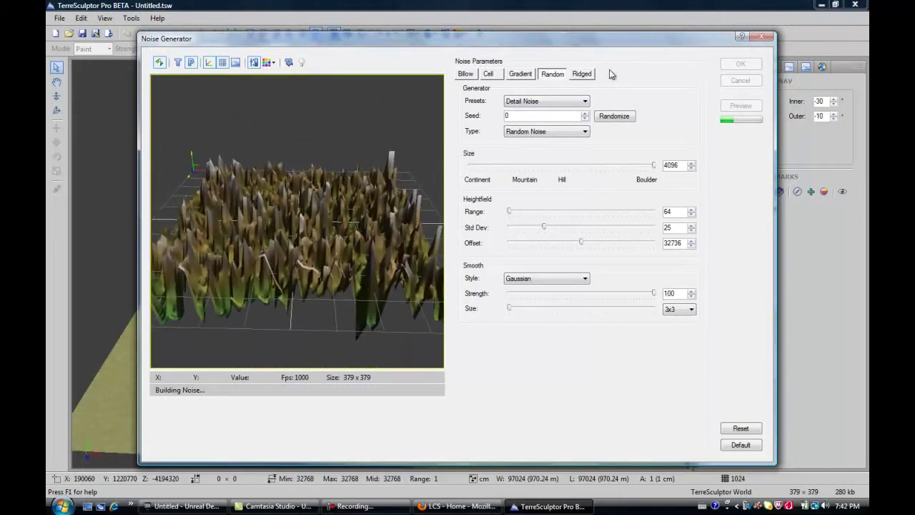
Step: Try the Ridged noise presets Big Mountain, Plains & Peaks and Mixed Geology in the preview
click(589, 77)
click(552, 100)
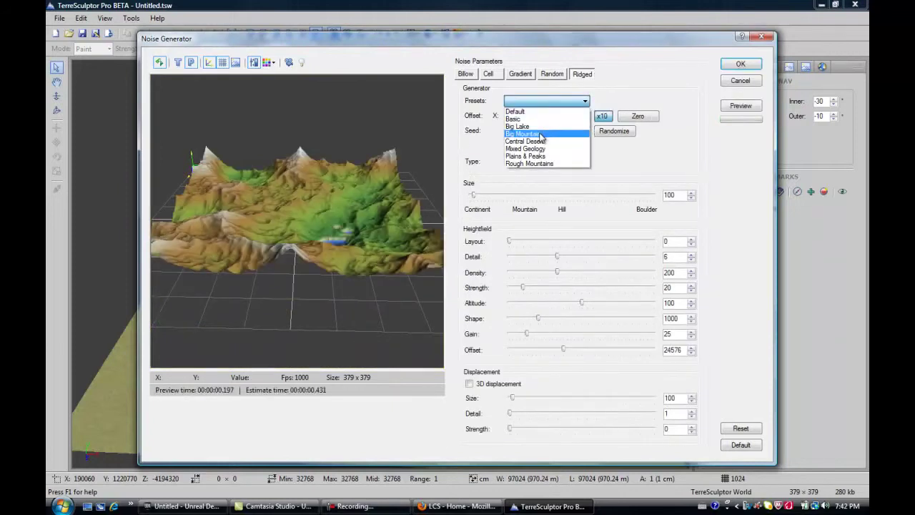
click(543, 133)
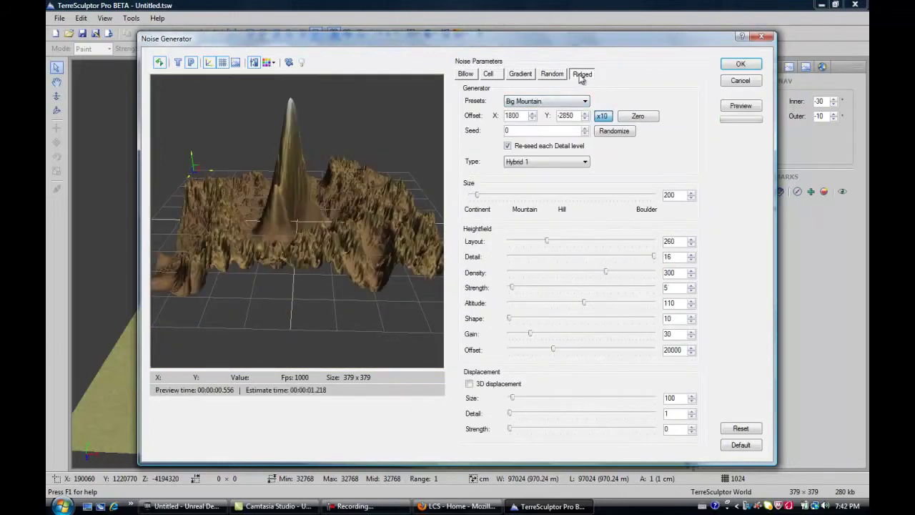
click(577, 104)
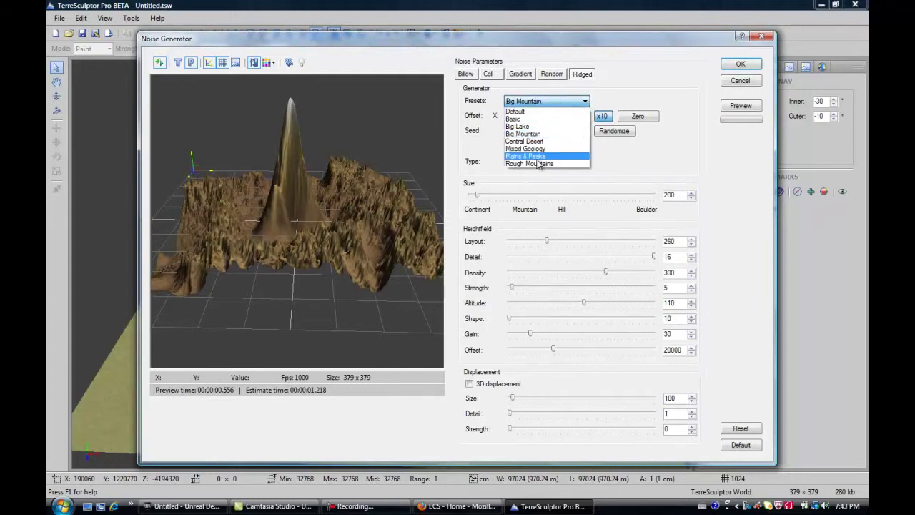
click(540, 156)
click(556, 104)
click(536, 150)
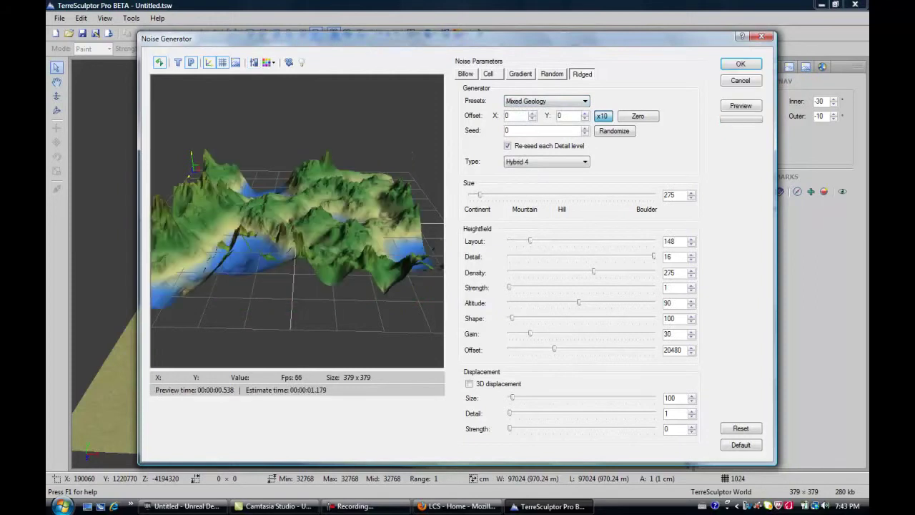
Step: Return to the Gradient noise and apply its Displacement Land preset
click(527, 74)
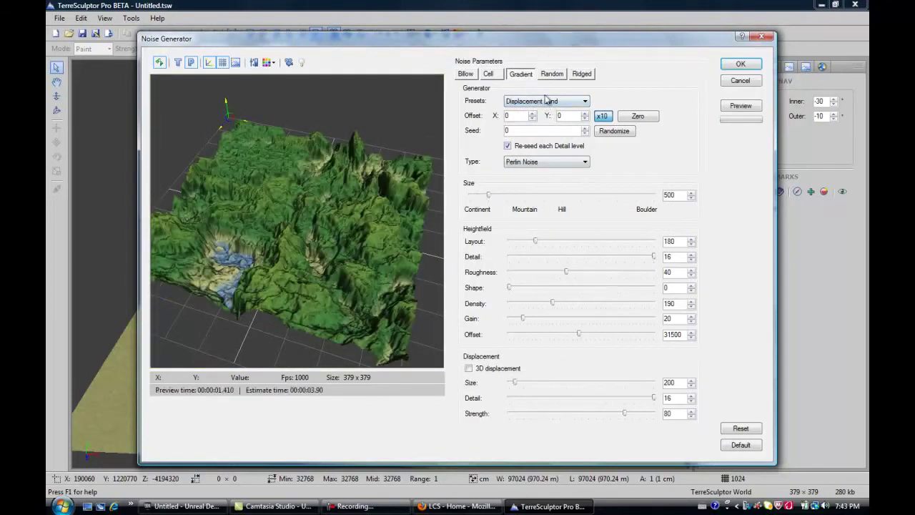
click(537, 102)
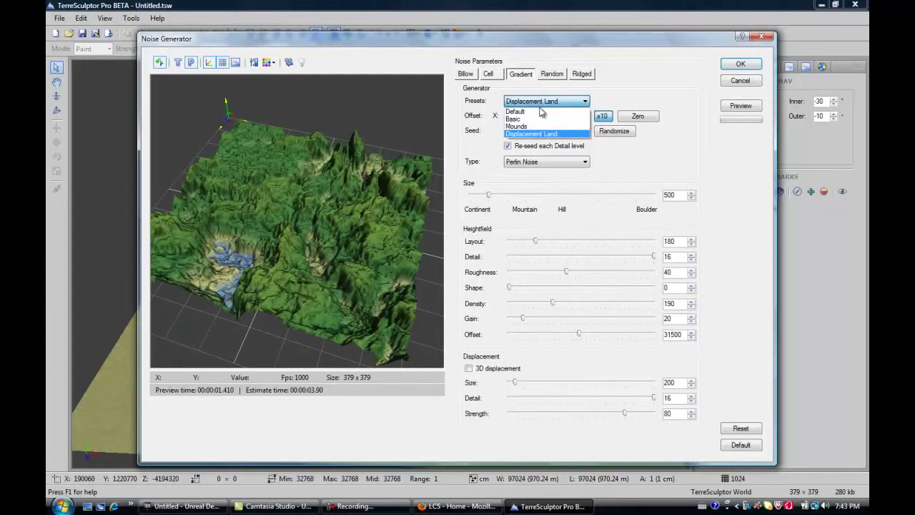
click(533, 134)
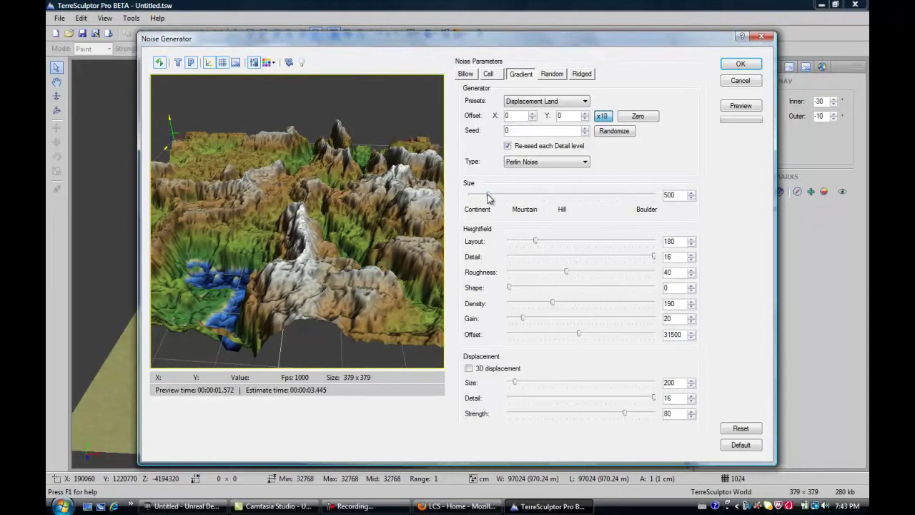
Step: Try noise Size values of 445, 290, 5000 and 10 on the terrain preview
drag(489, 197, 488, 197)
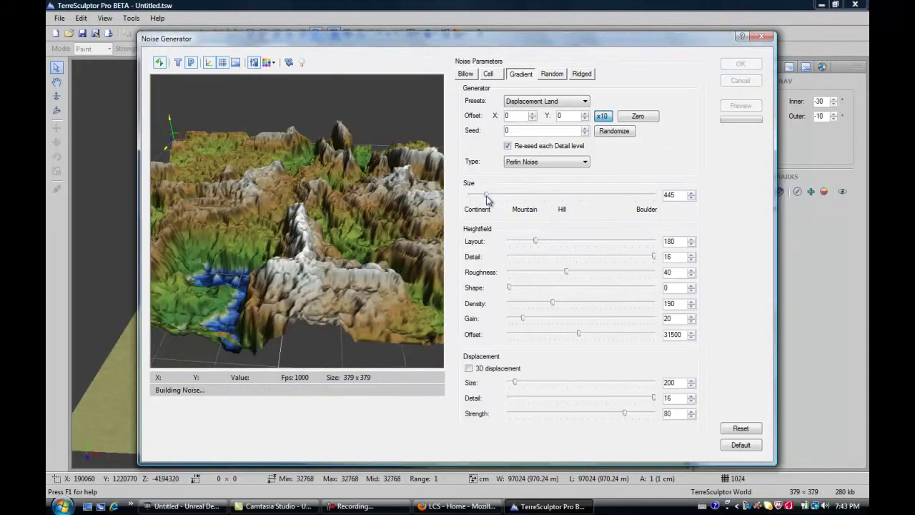
drag(487, 199, 481, 199)
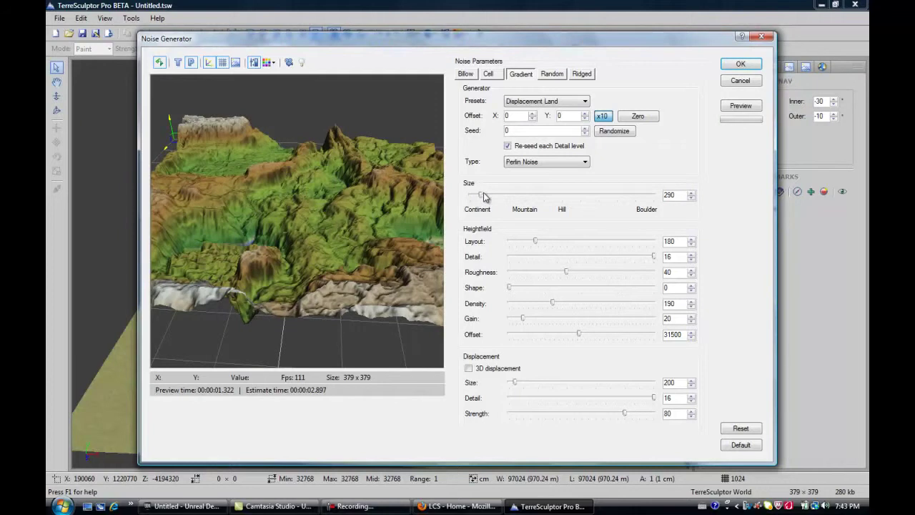
drag(482, 199, 702, 210)
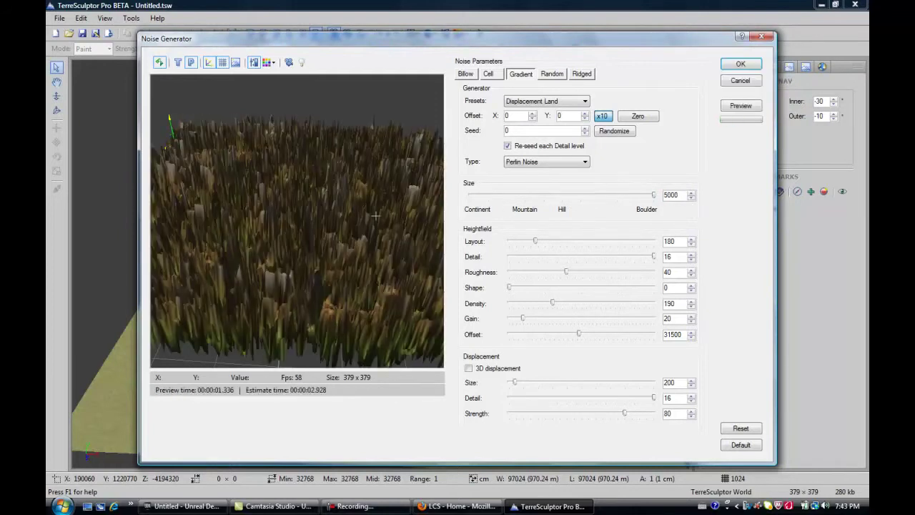
mouse_move(335, 210)
mouse_down()
mouse_move(334, 304)
mouse_move(341, 225)
mouse_up()
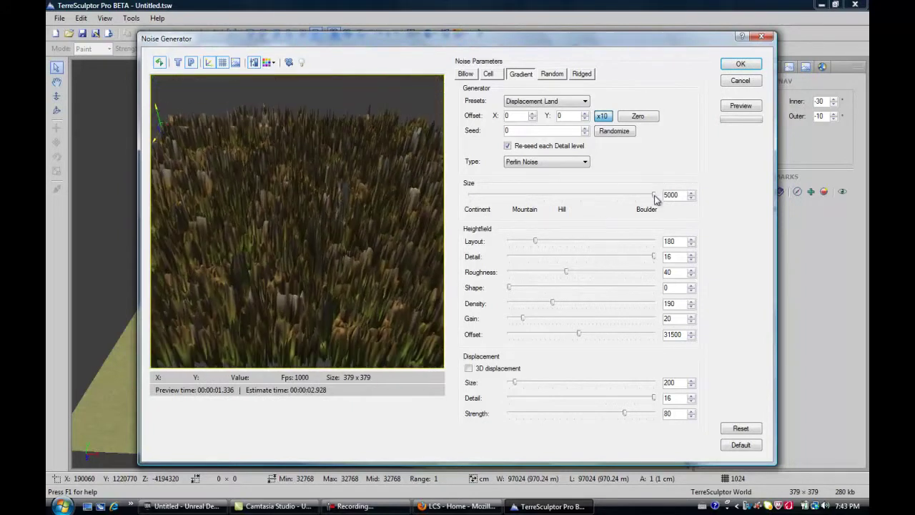
drag(654, 197, 451, 207)
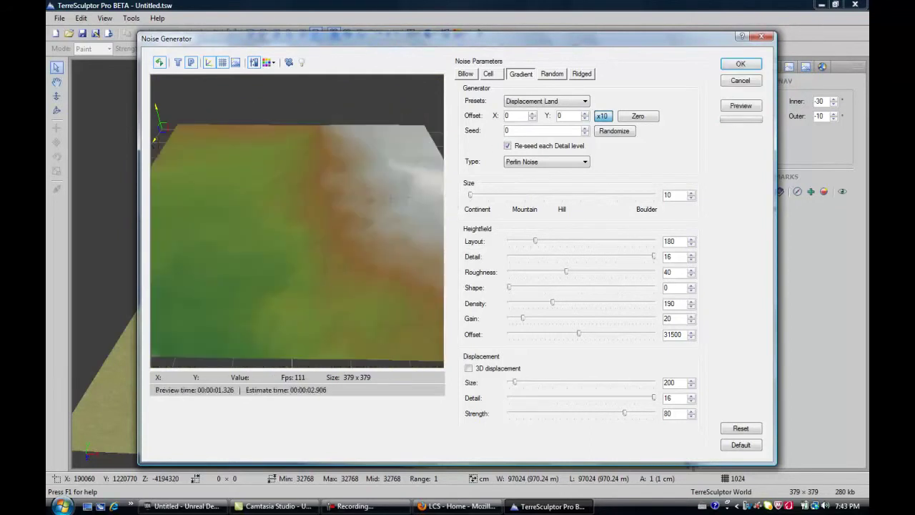
Step: Set the noise Size to 352 and inspect the regenerated terrain from several angles
drag(470, 196, 484, 200)
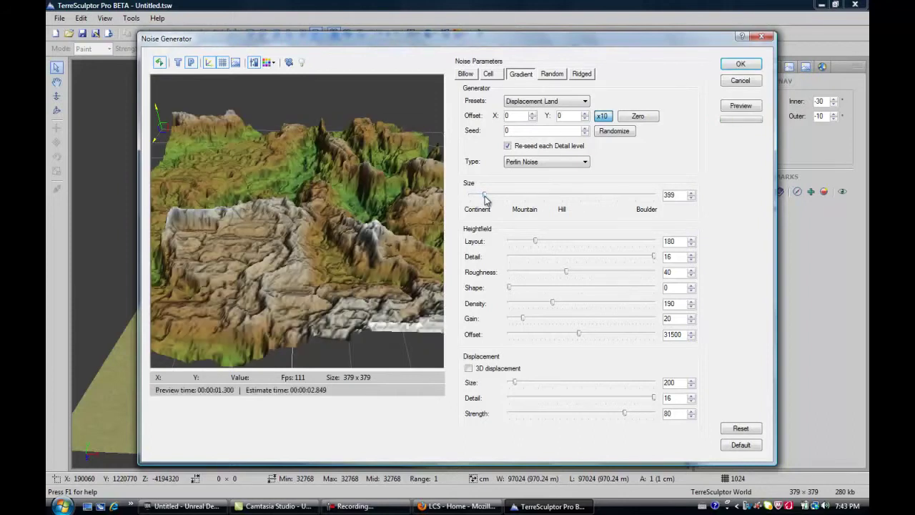
drag(484, 199, 484, 200)
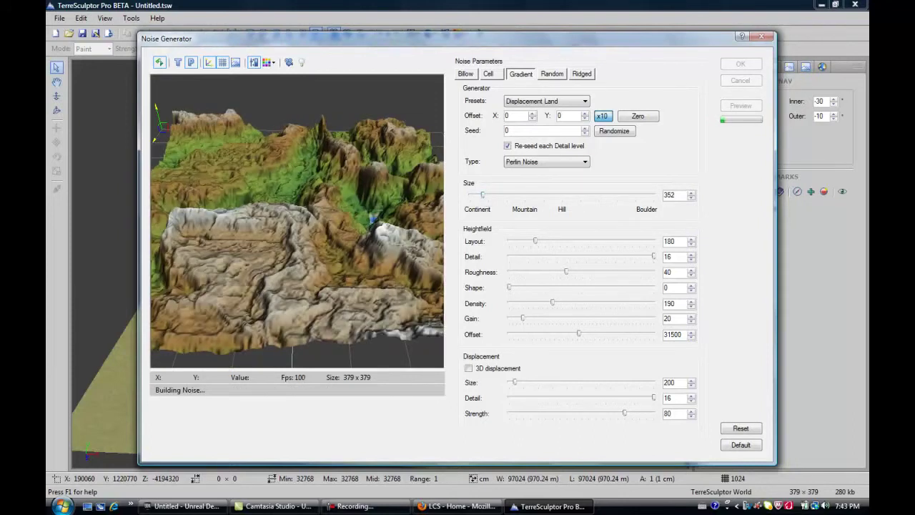
drag(293, 193, 579, 228)
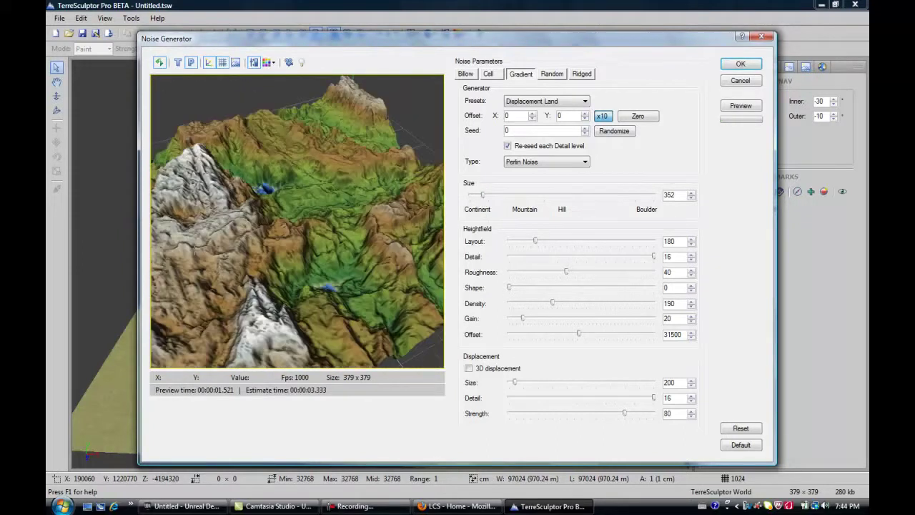
drag(319, 235, 283, 247)
Step: Try a heightfield Layout of 708, settle on 806, and inspect the terrain preview
drag(535, 242, 612, 241)
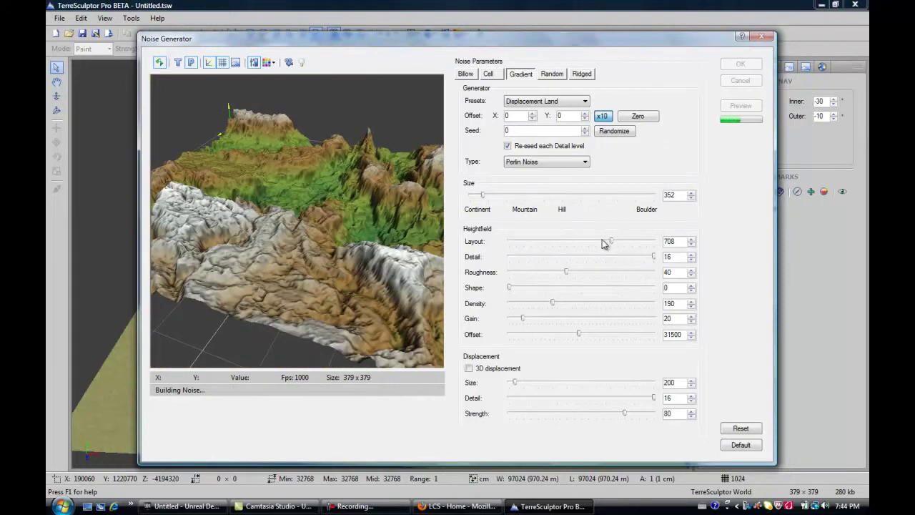
drag(335, 233, 174, 232)
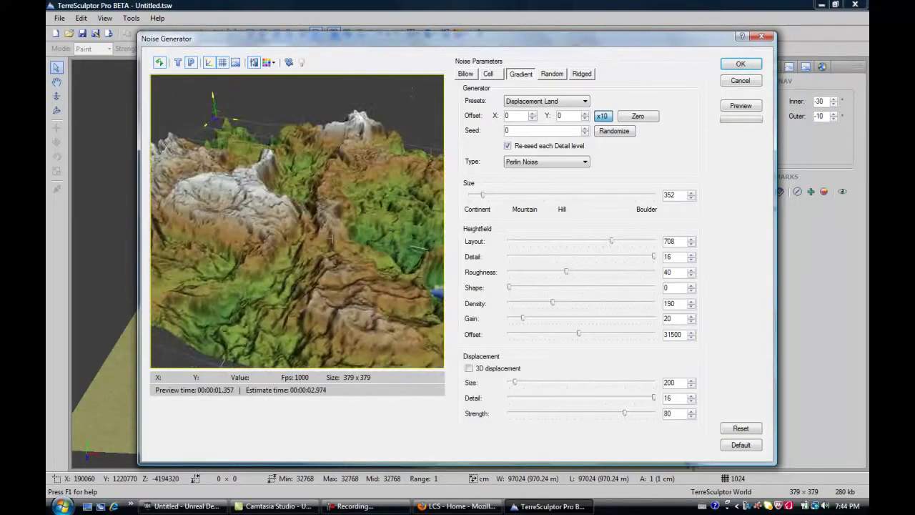
drag(612, 242, 625, 242)
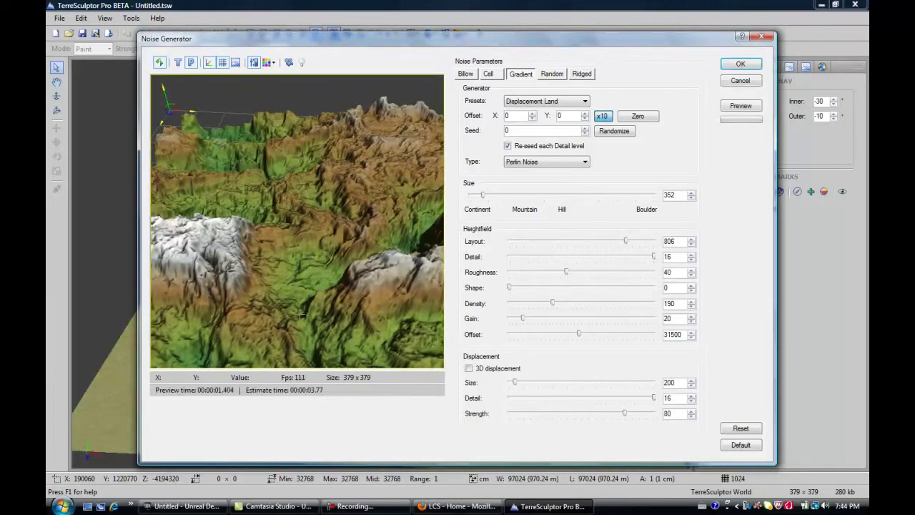
drag(335, 316, 269, 246)
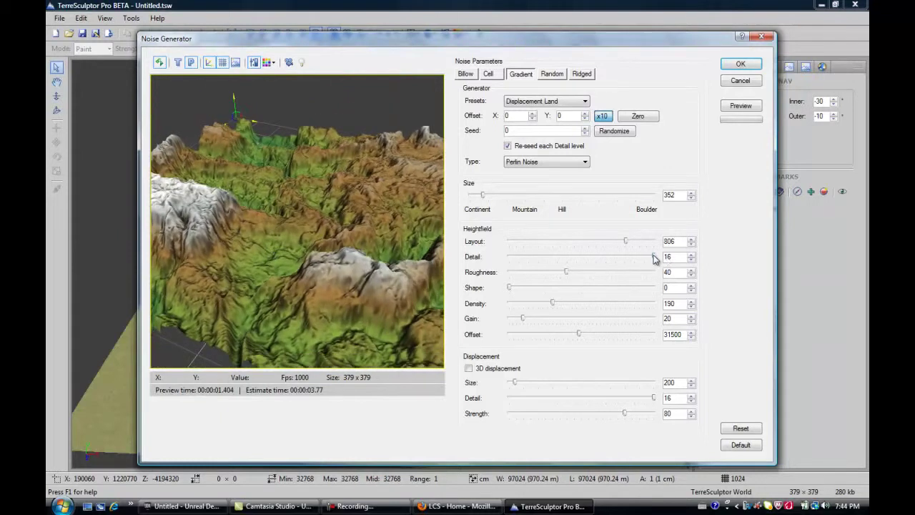
Step: Compare the terrain preview with heightfield Detail at 1 and back at 16
drag(656, 259, 510, 256)
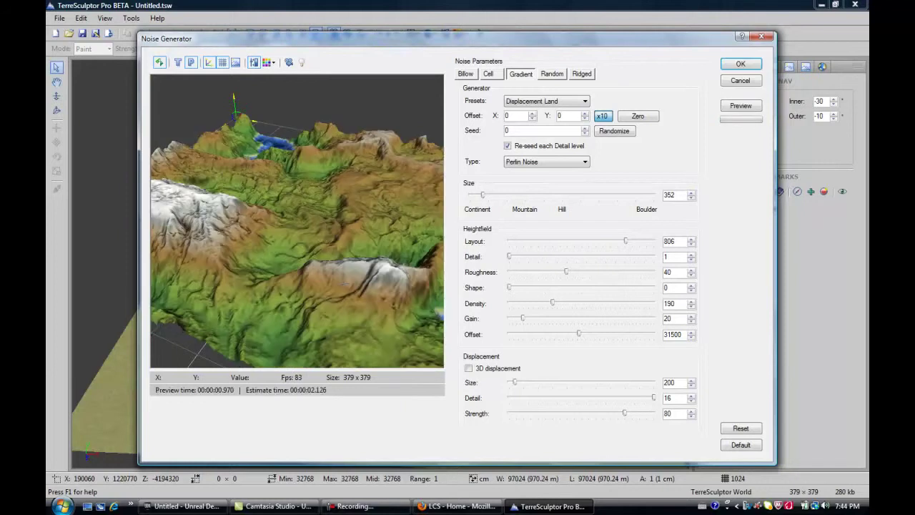
middle_drag(297, 222, 343, 265)
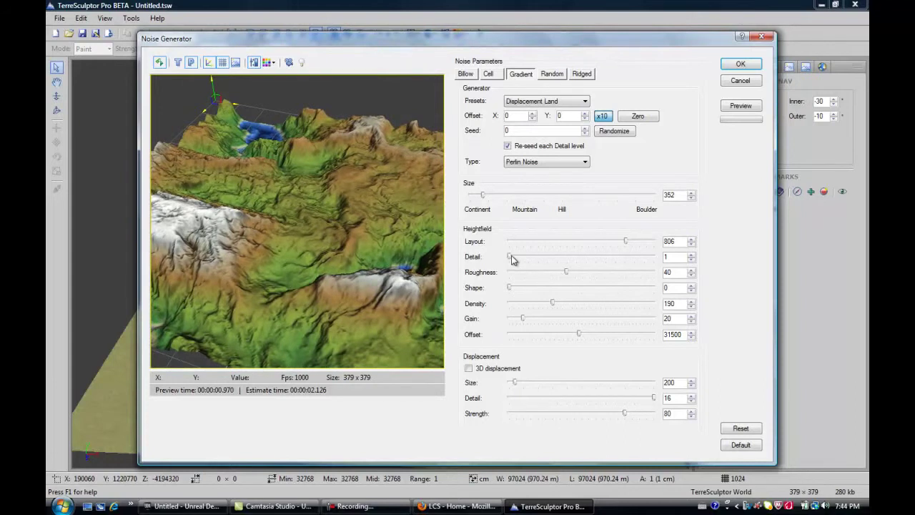
drag(510, 259, 751, 259)
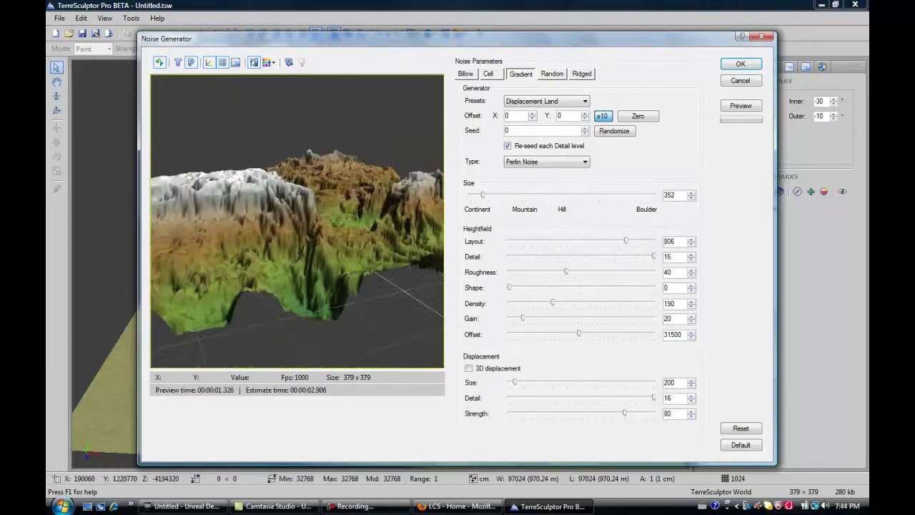
middle_drag(327, 296, 268, 269)
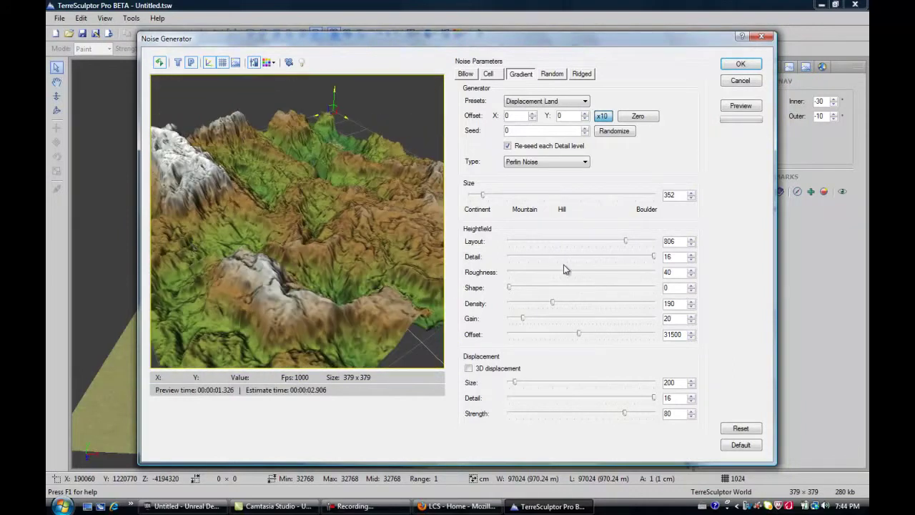
Step: Try heightfield Roughness values of 100, 1 and 26, settle on 10, and inspect the terrain preview
drag(570, 275, 695, 282)
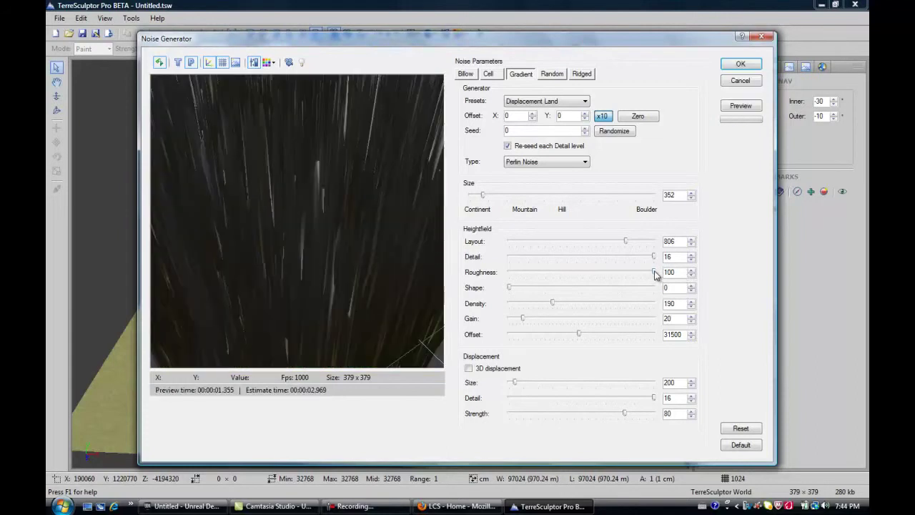
drag(657, 276, 365, 281)
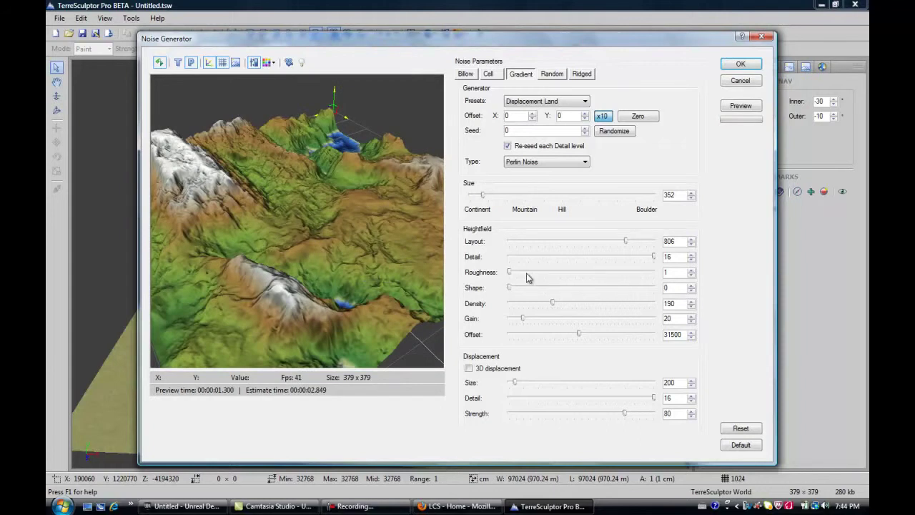
drag(510, 276, 545, 274)
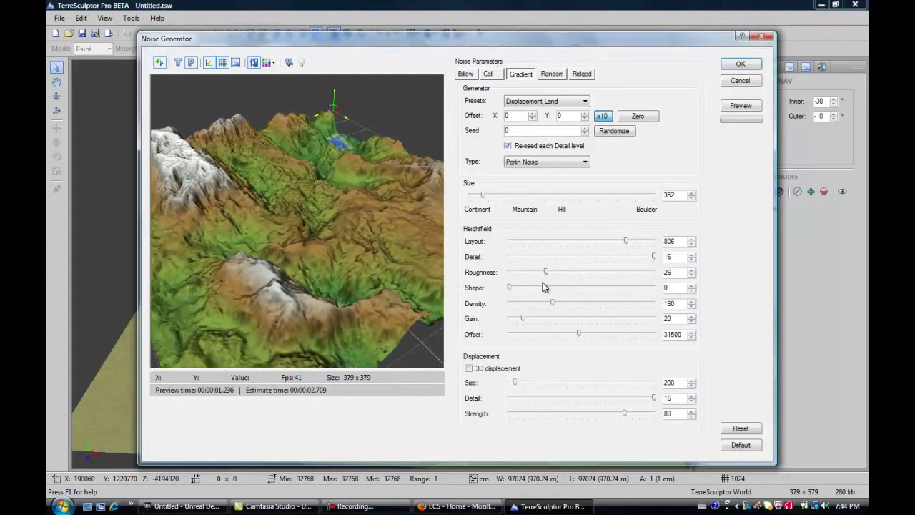
drag(322, 244, 241, 229)
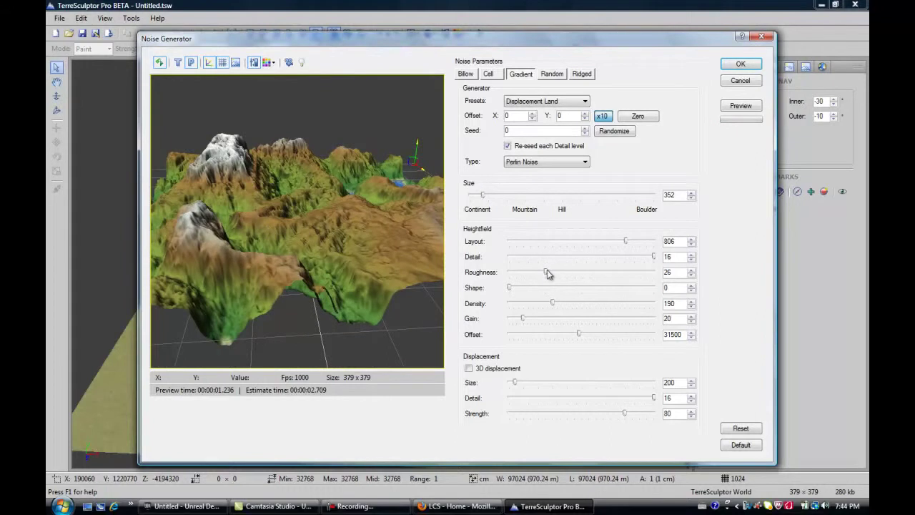
drag(547, 276, 522, 272)
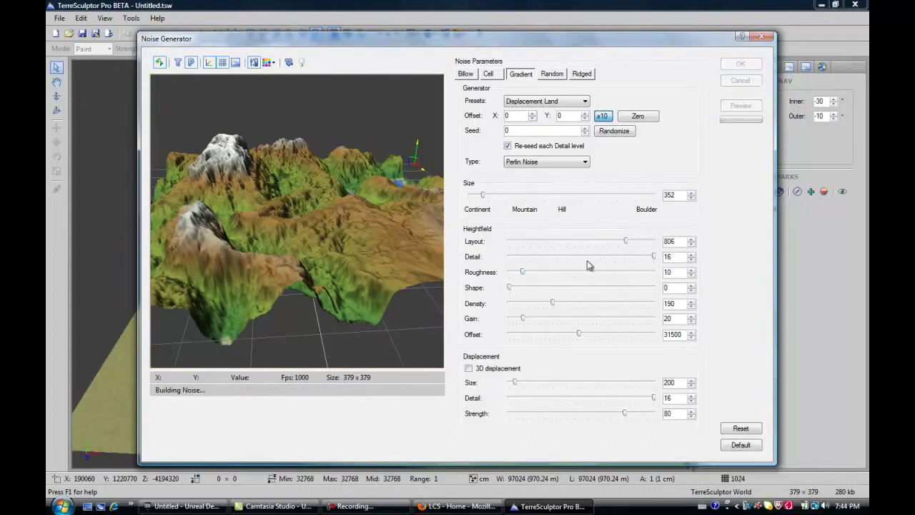
drag(337, 188, 273, 292)
Step: Try heightfield Density values of 285, 100, 400 and 142 on the terrain preview and settle on 115
drag(553, 304, 599, 305)
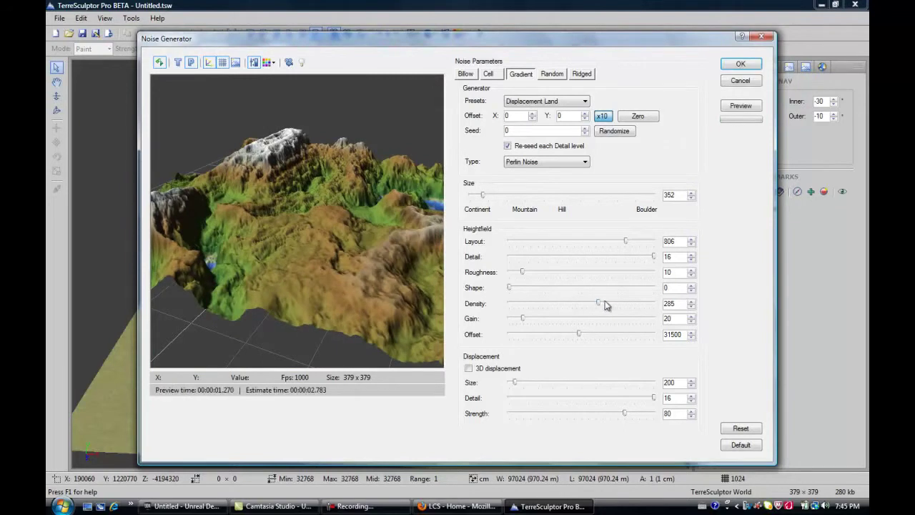
drag(603, 307, 514, 308)
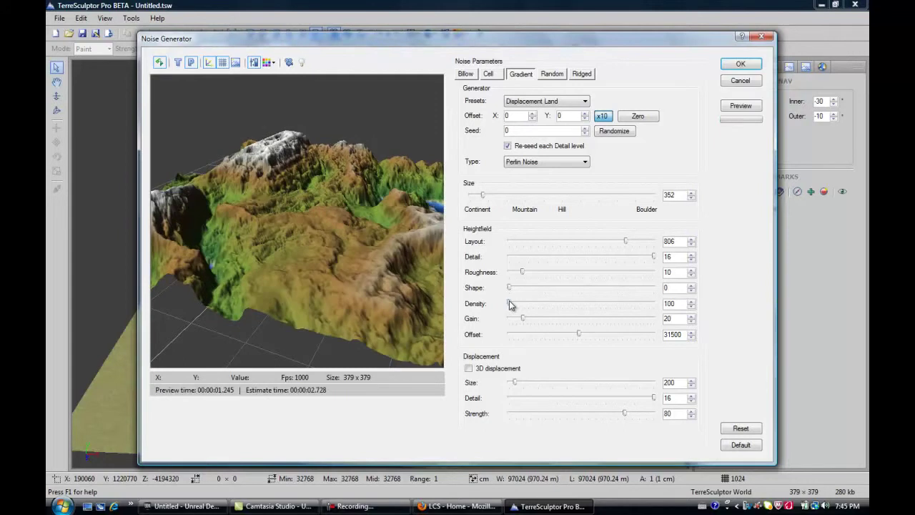
drag(511, 306, 677, 315)
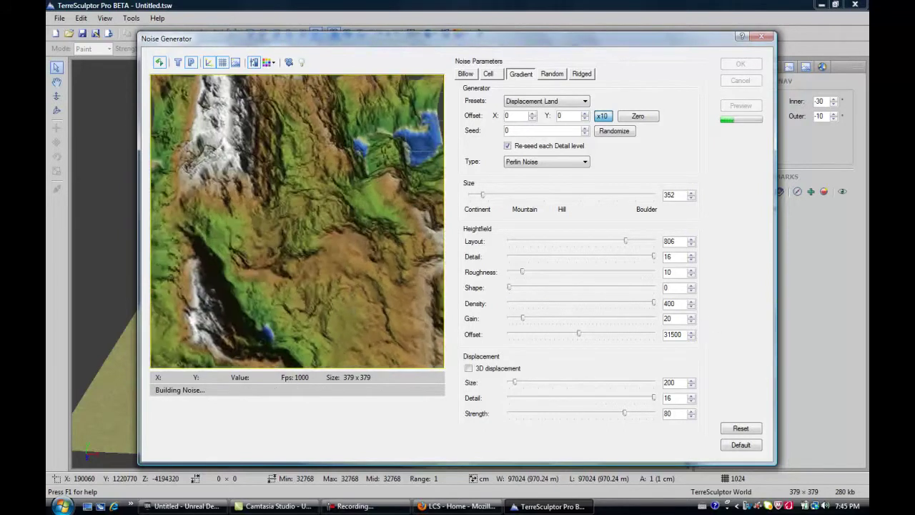
drag(357, 234, 341, 300)
drag(653, 301, 530, 295)
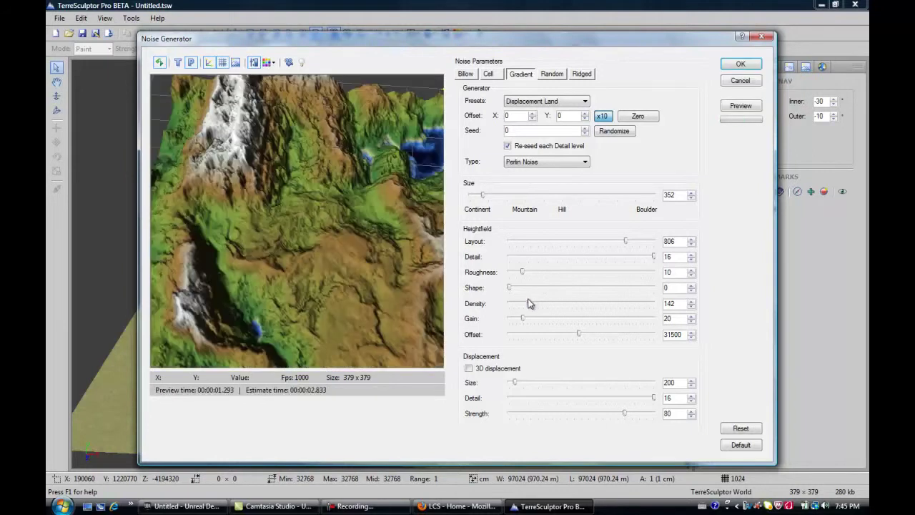
drag(530, 303, 516, 303)
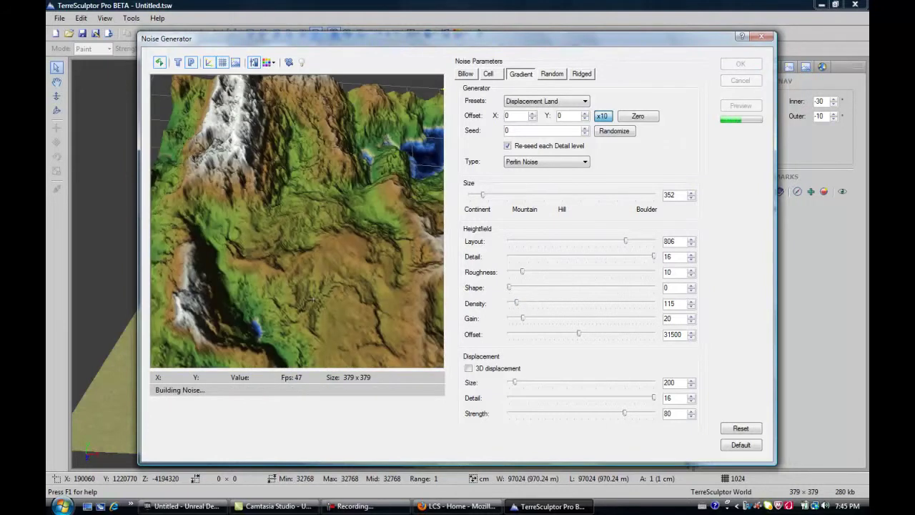
Step: Try heightfield Gain values of 200 and 14 on the terrain preview and settle on 12
drag(337, 286, 341, 256)
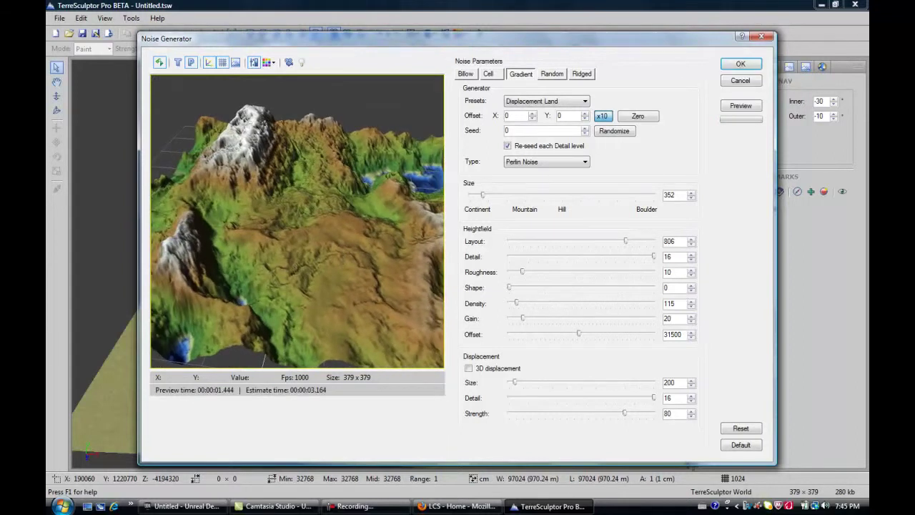
drag(286, 250, 329, 197)
drag(393, 207, 405, 232)
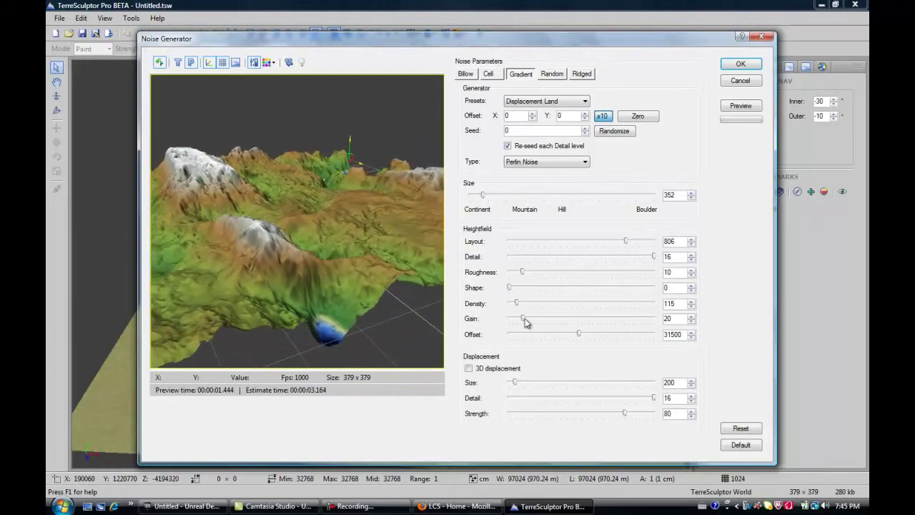
drag(524, 319, 661, 324)
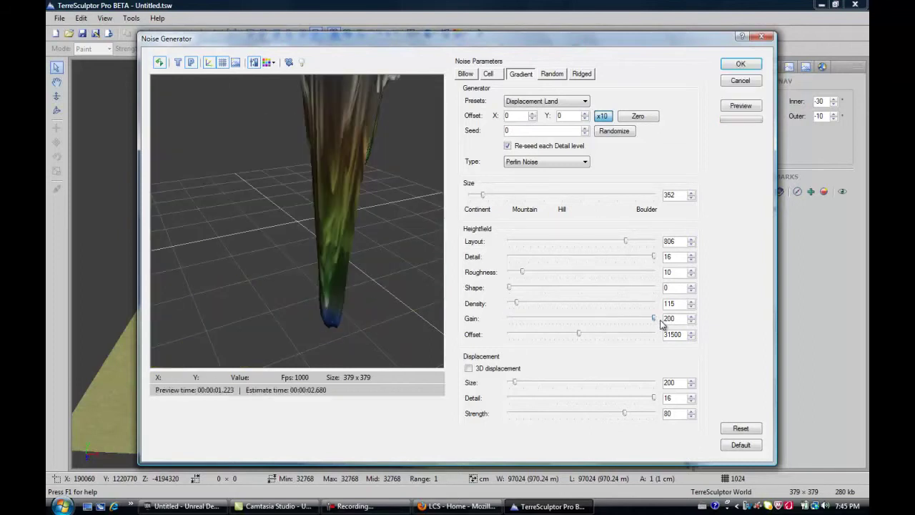
drag(659, 324, 520, 323)
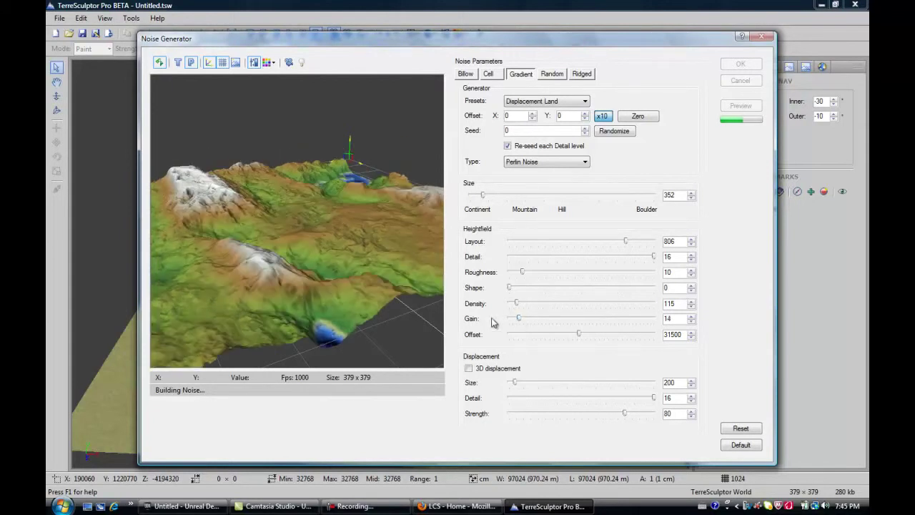
drag(277, 320, 338, 300)
scroll(339, 300, up, 2)
scroll(338, 300, down, 1)
drag(519, 319, 519, 321)
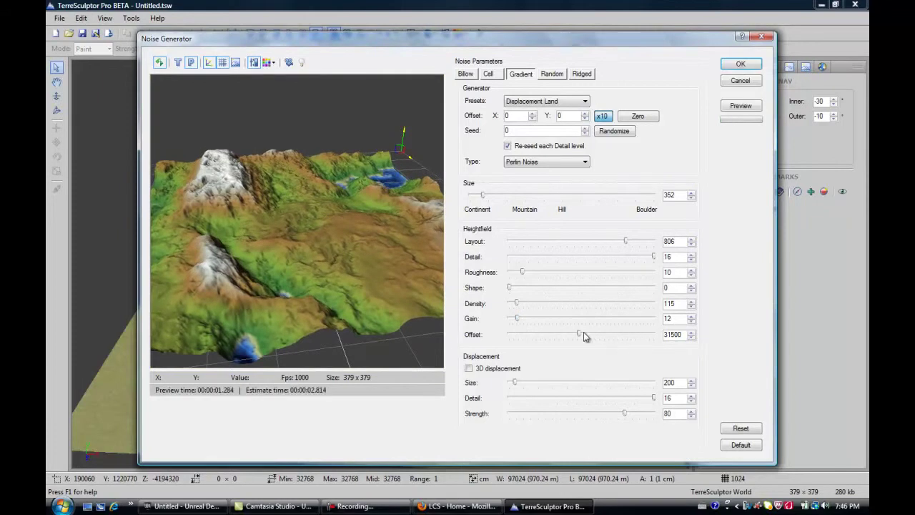
Step: Try heightfield Offset values of 51806, 13470, 24608, 37819 and 25644 on the terrain preview and settle on 31861
drag(580, 337, 626, 337)
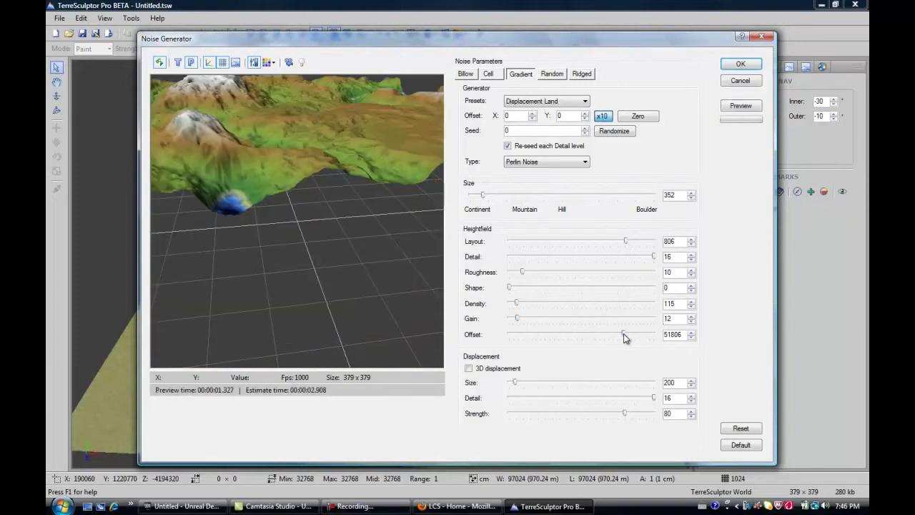
drag(624, 337, 540, 338)
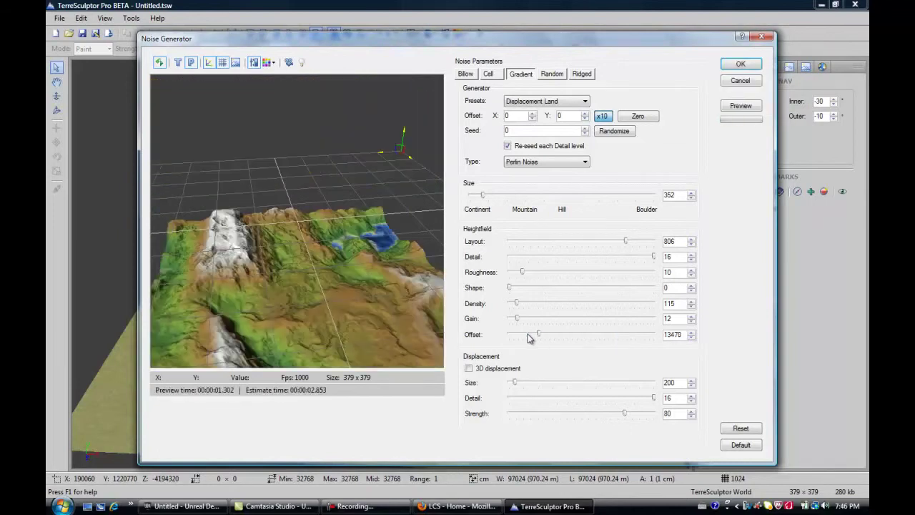
drag(544, 335, 565, 334)
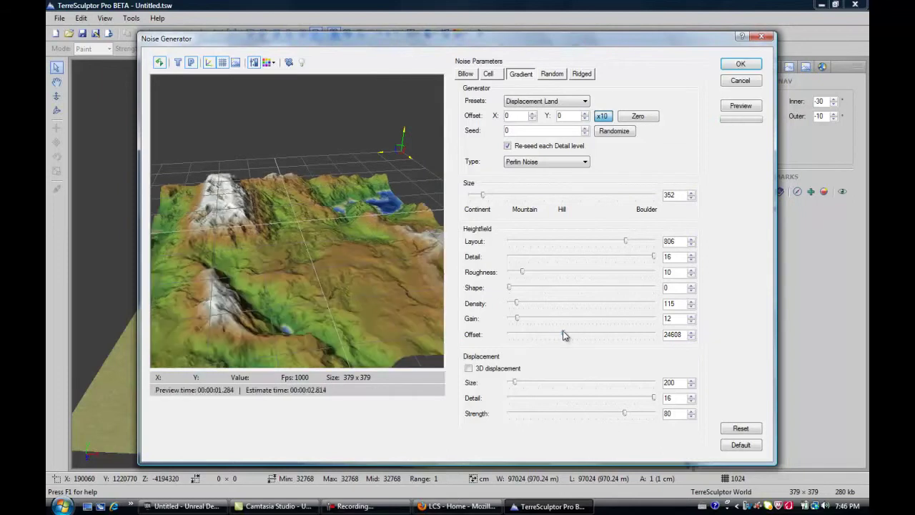
drag(562, 335, 595, 338)
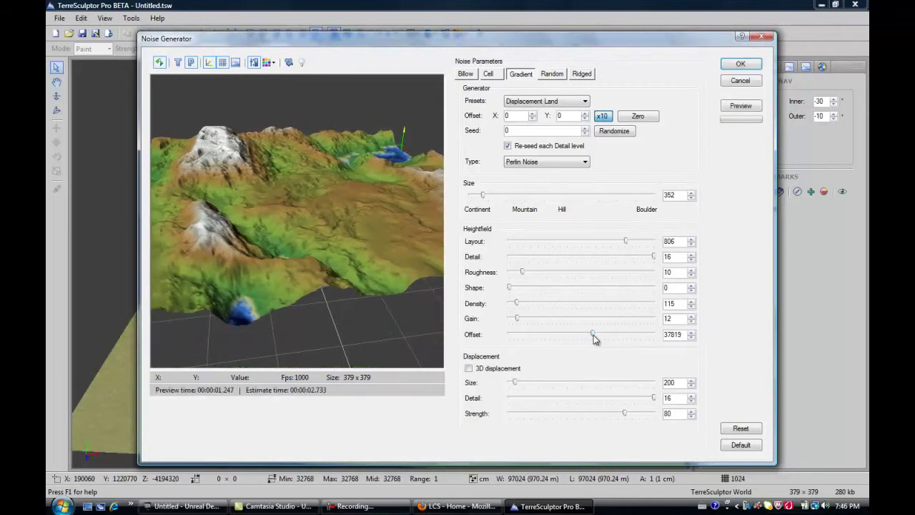
drag(595, 339, 566, 336)
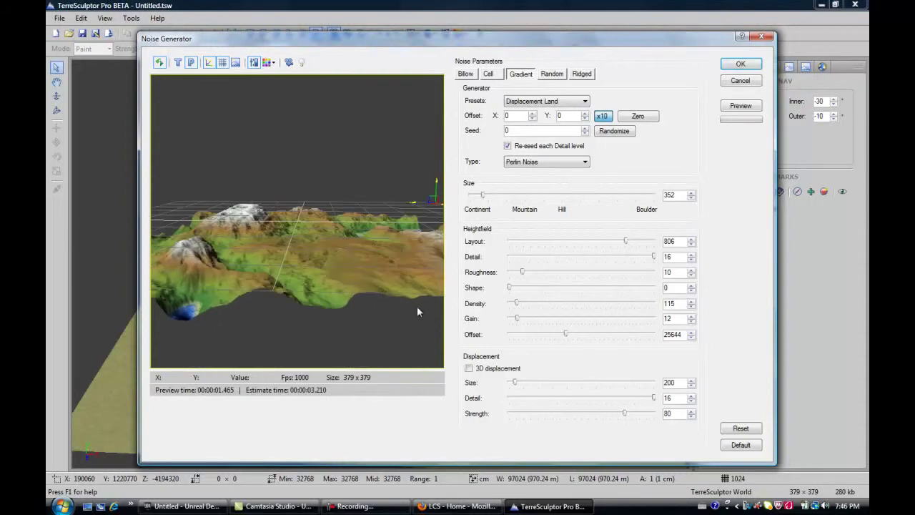
drag(565, 334, 579, 335)
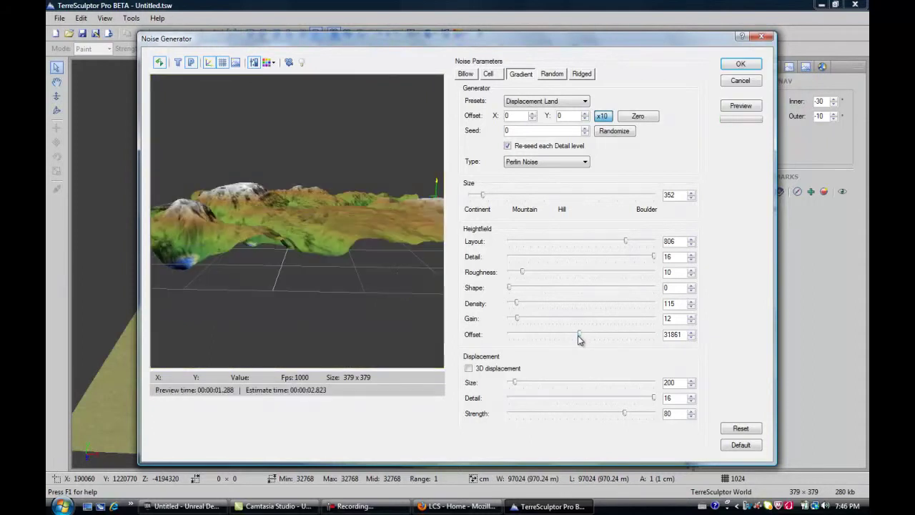
Step: Apply the configured gradient noise to the heightmap and inspect the generated terrain from another angle
mouse_move(298, 243)
mouse_down()
mouse_move(294, 230)
mouse_move(303, 228)
mouse_up()
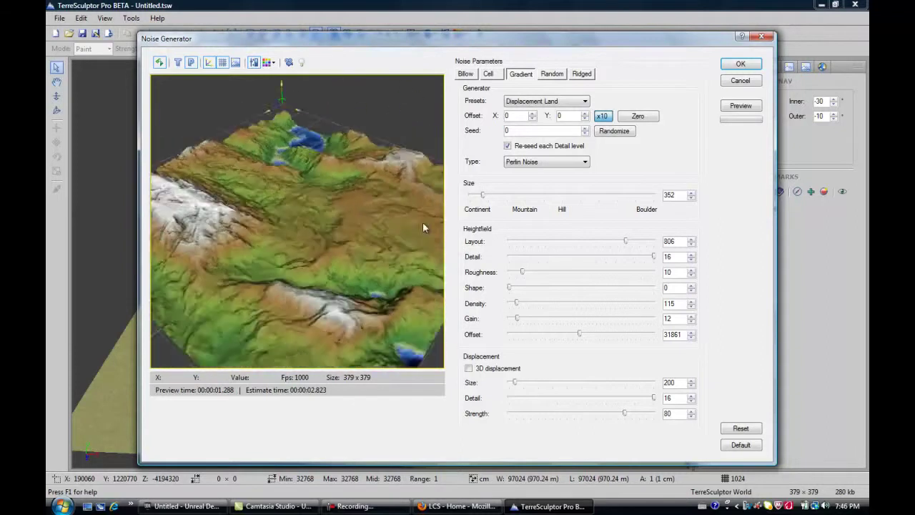
click(739, 63)
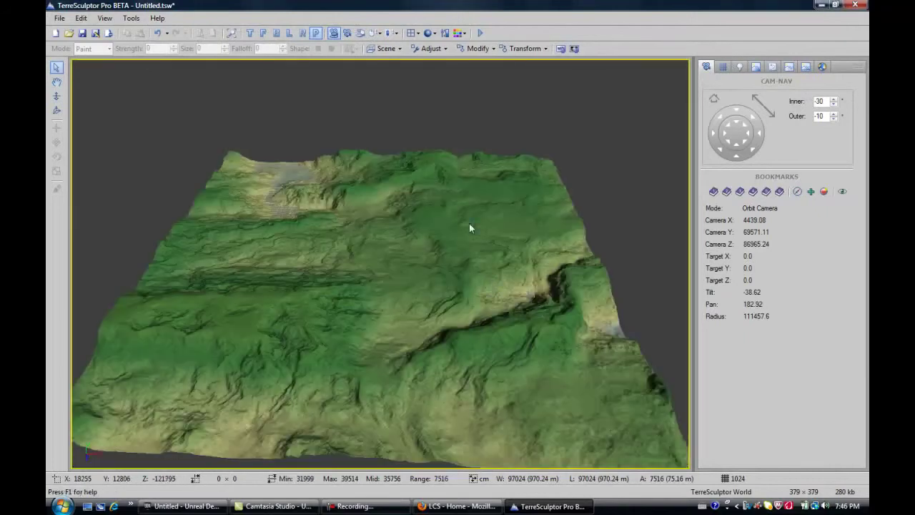
middle_drag(487, 251, 379, 262)
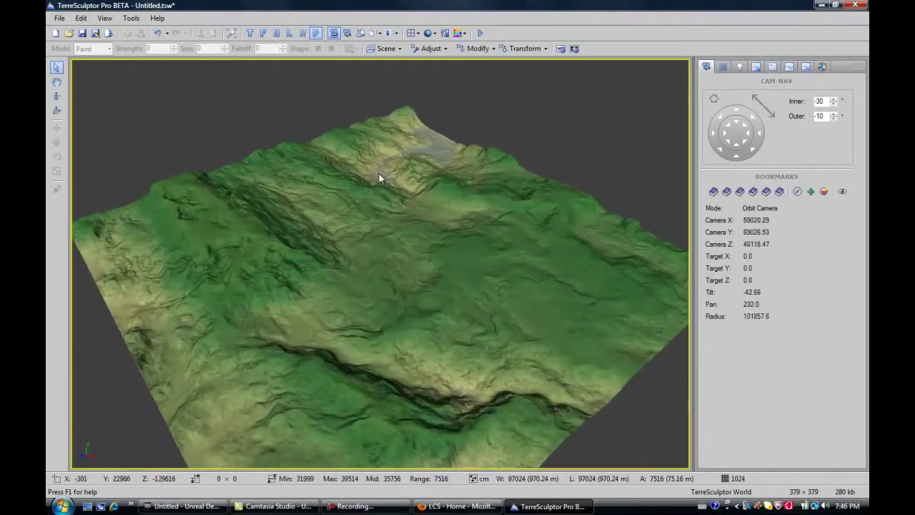
scroll(378, 173, up, 3)
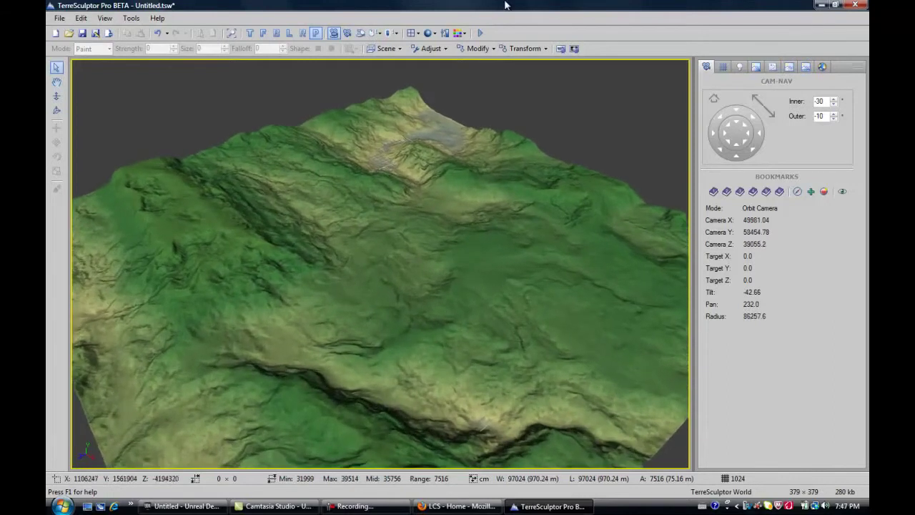
Step: Modify the terrain's altitude range to a high of 42639 and a low of 33111, and inspect the terrain
click(475, 48)
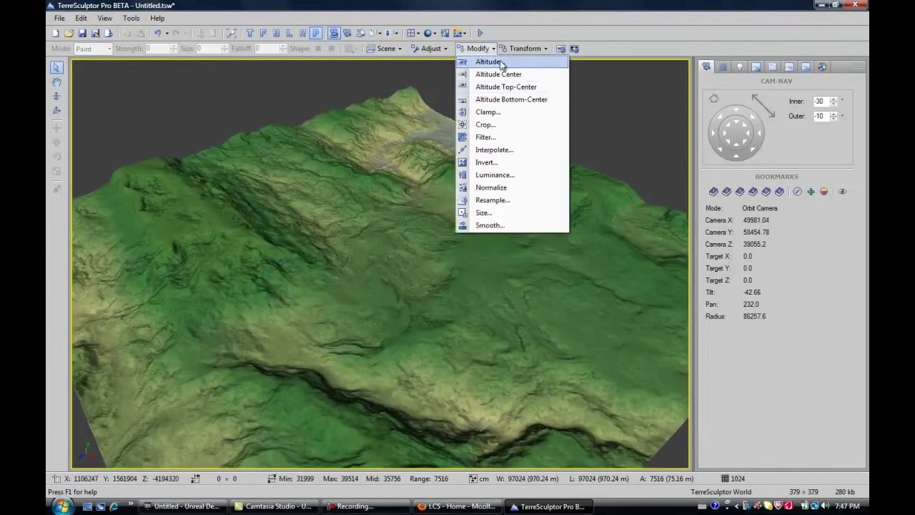
click(500, 63)
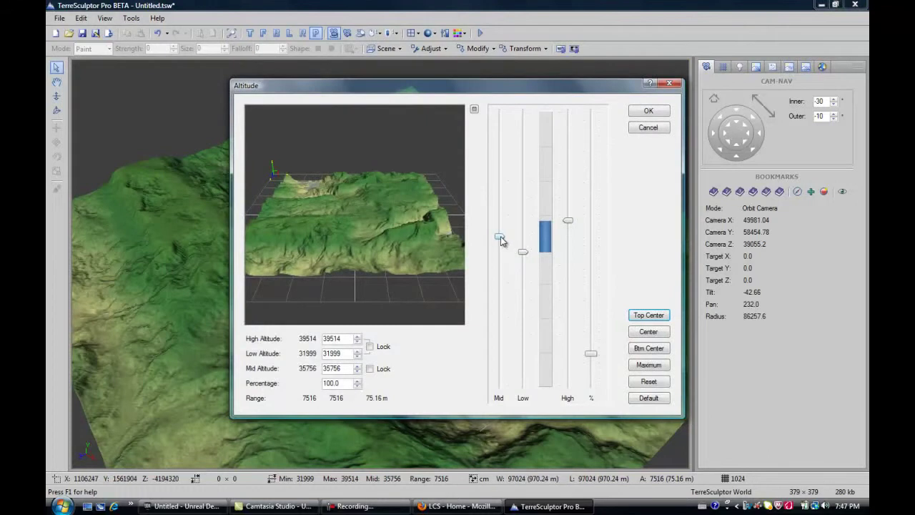
mouse_move(501, 240)
mouse_down()
mouse_move(501, 194)
mouse_move(500, 273)
mouse_move(498, 188)
mouse_move(498, 228)
mouse_up()
drag(363, 216, 501, 232)
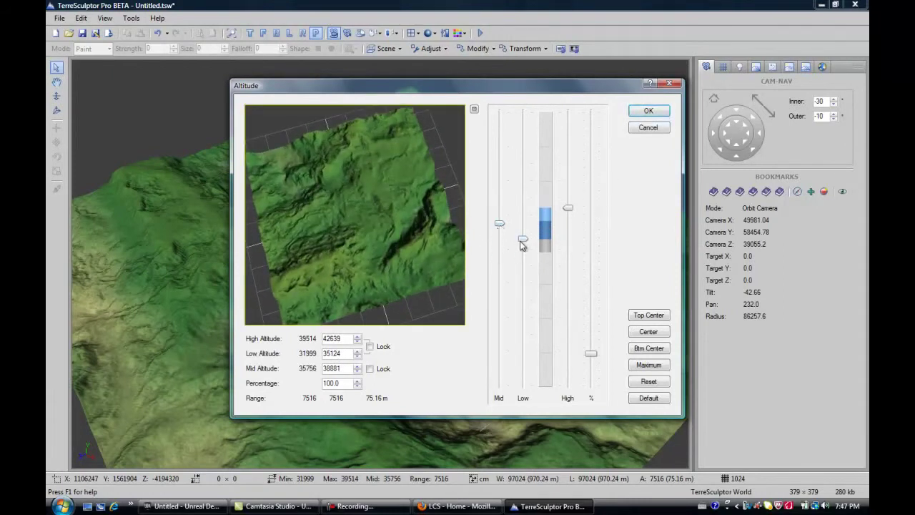
mouse_move(523, 239)
mouse_down()
mouse_move(520, 302)
mouse_move(524, 252)
mouse_up()
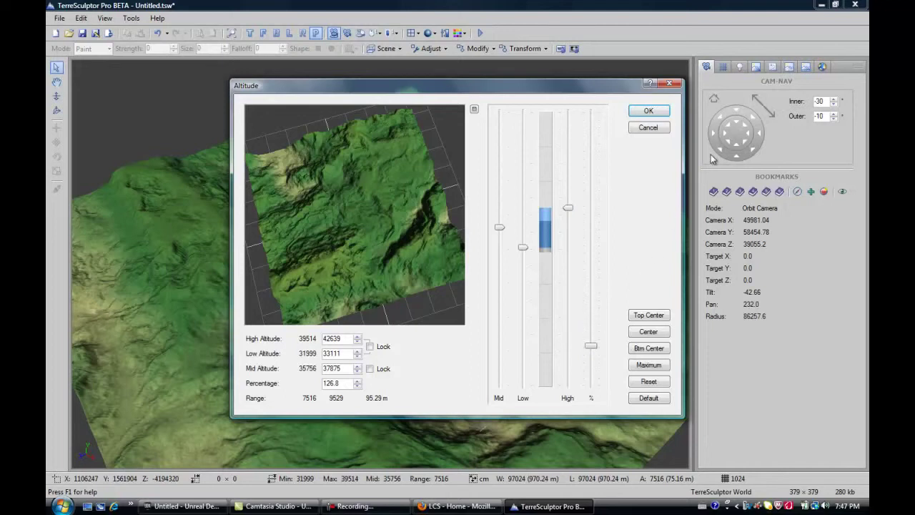
click(648, 111)
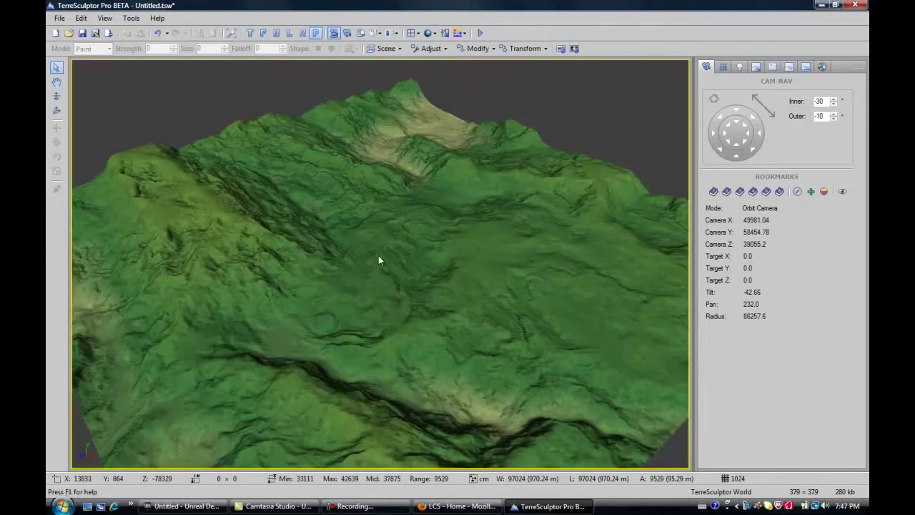
middle_drag(378, 255, 477, 250)
click(474, 48)
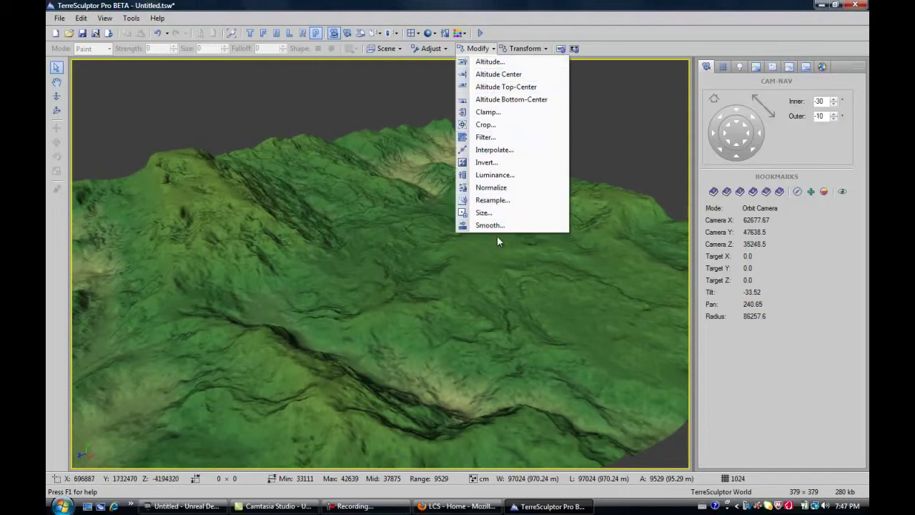
click(502, 213)
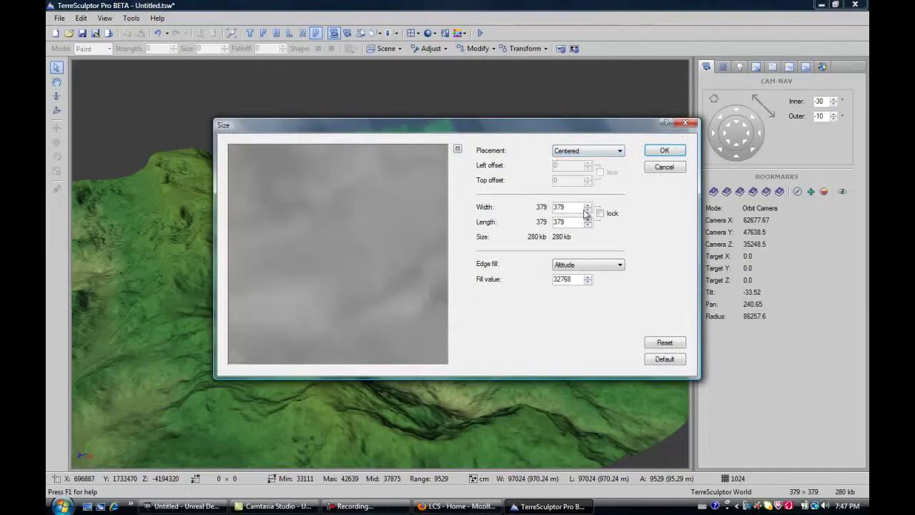
click(685, 123)
click(523, 49)
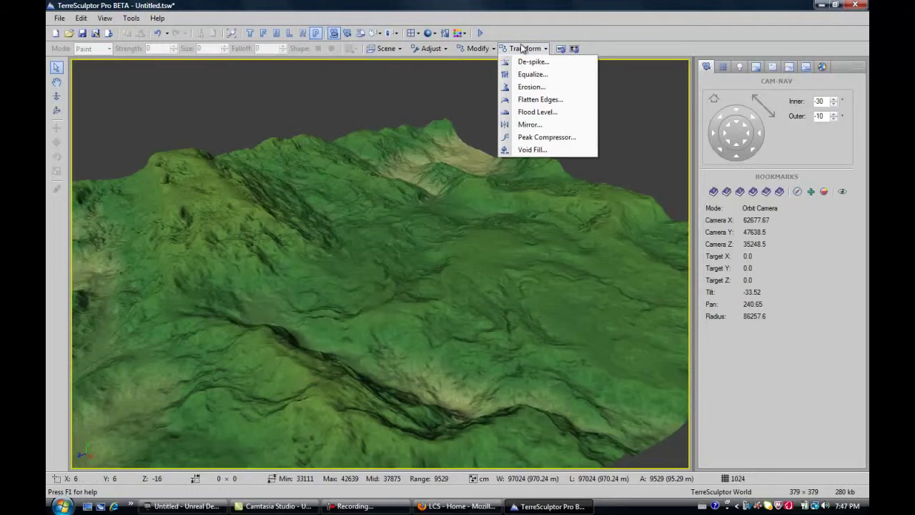
click(525, 49)
click(477, 50)
click(477, 49)
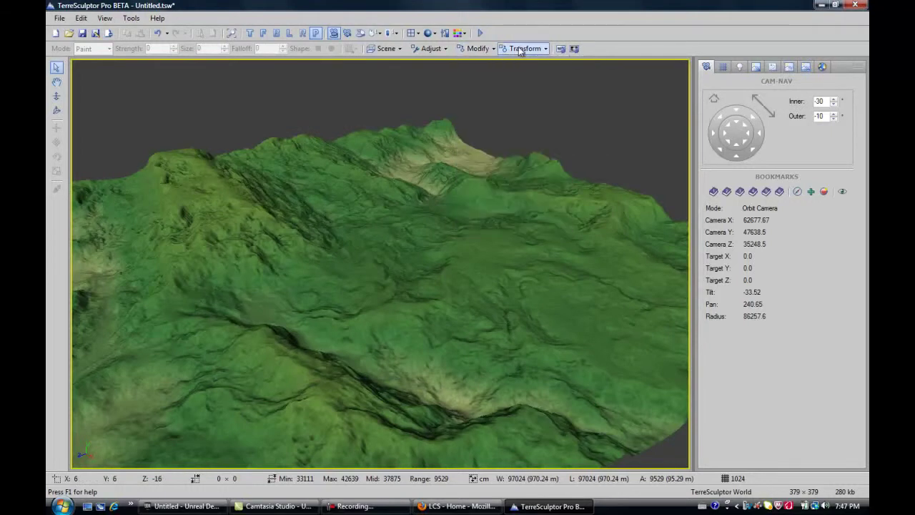
Step: Open the Erosion transform for the terrain and reposition its dialog
click(522, 49)
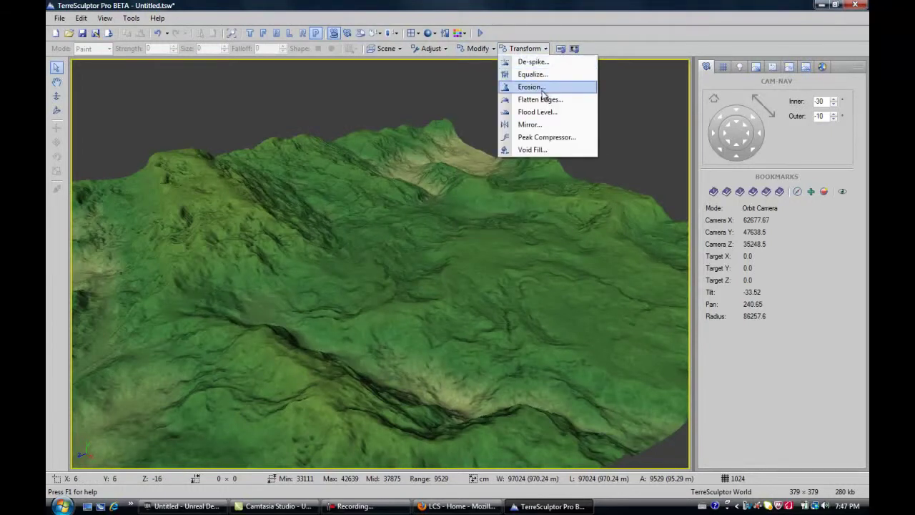
click(540, 214)
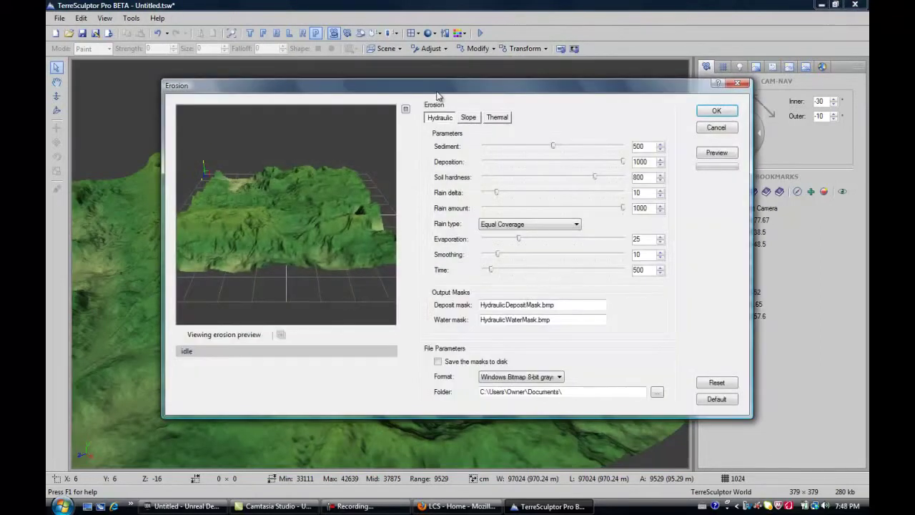
drag(438, 87, 667, 48)
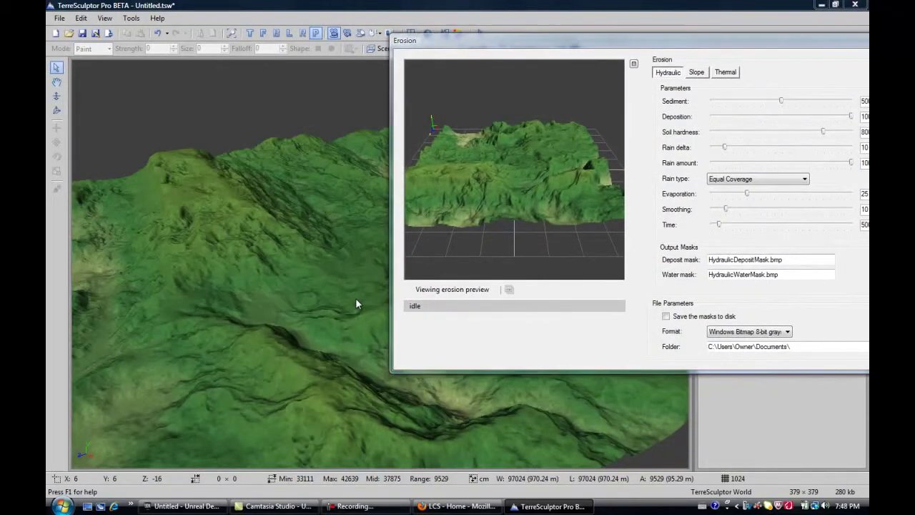
drag(543, 40, 294, 62)
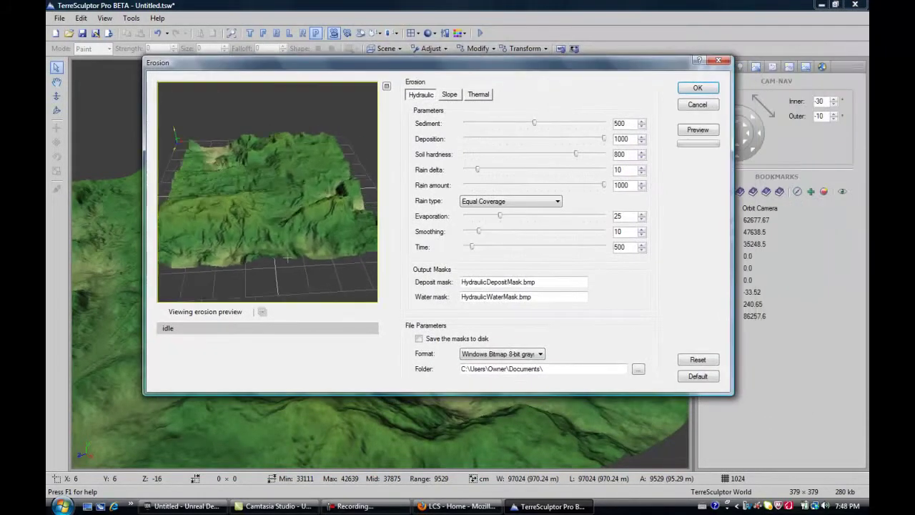
Step: Compare the Slope, Thermal and Hydraulic erosion parameters, and preview Slope erosion on the terrain
click(450, 94)
click(479, 95)
click(452, 96)
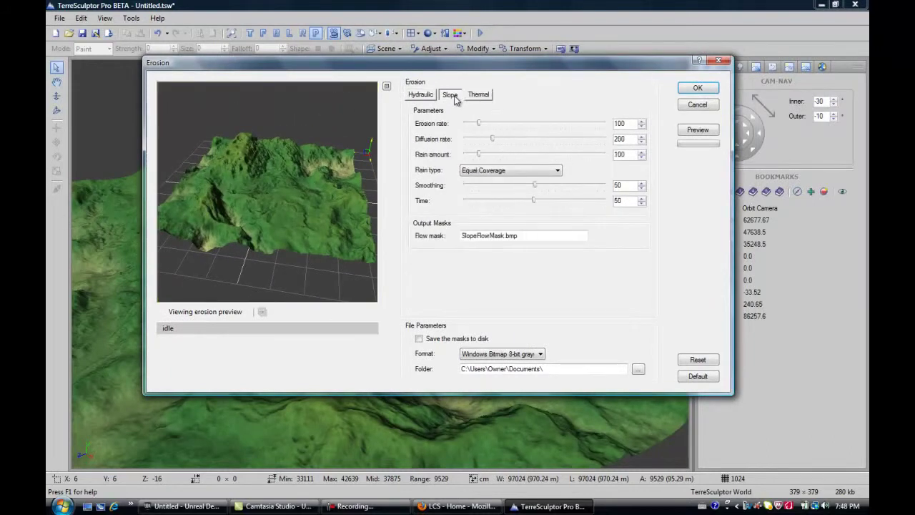
click(418, 95)
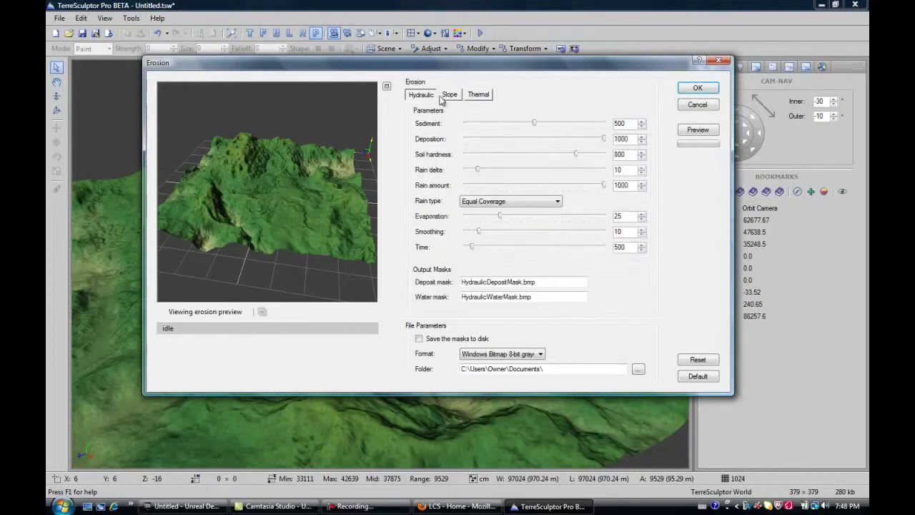
click(445, 96)
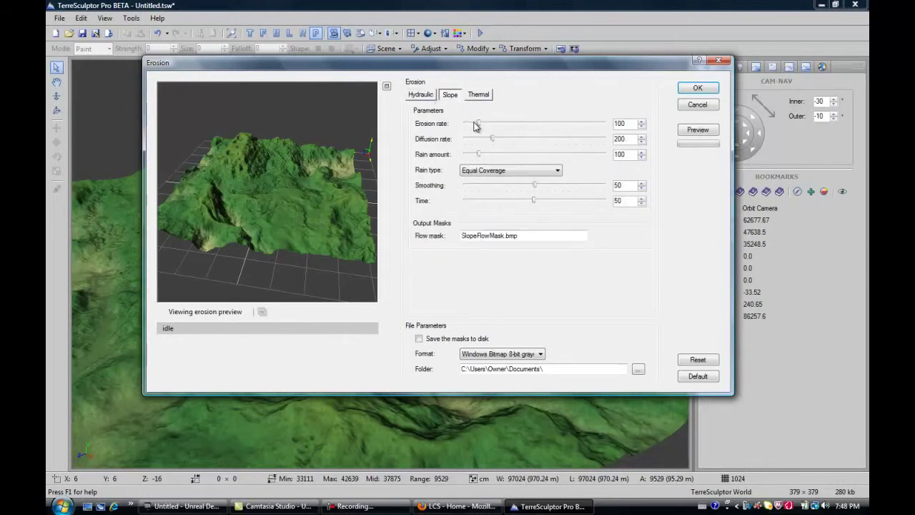
click(691, 130)
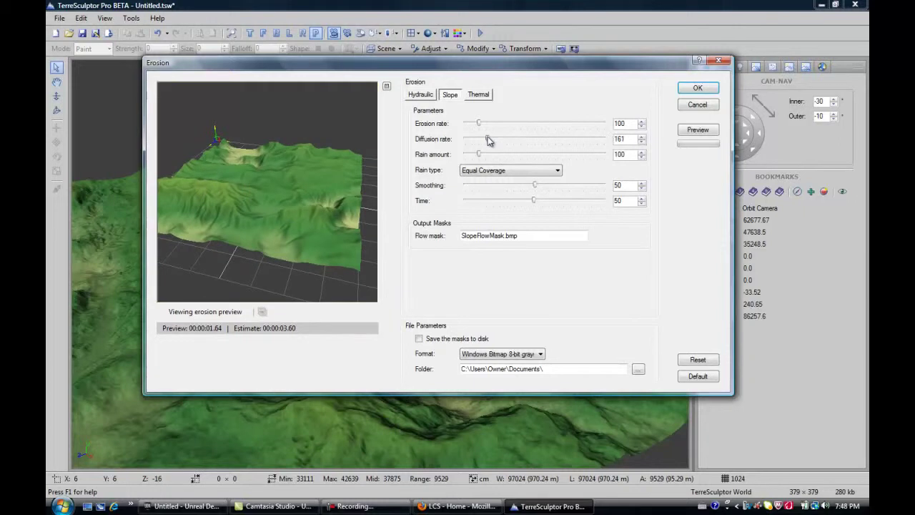
Step: Set the Slope erosion's Diffusion rate to 79 and preview the terrain with Erosion rates of 1 and 1000
drag(493, 141, 478, 141)
click(698, 130)
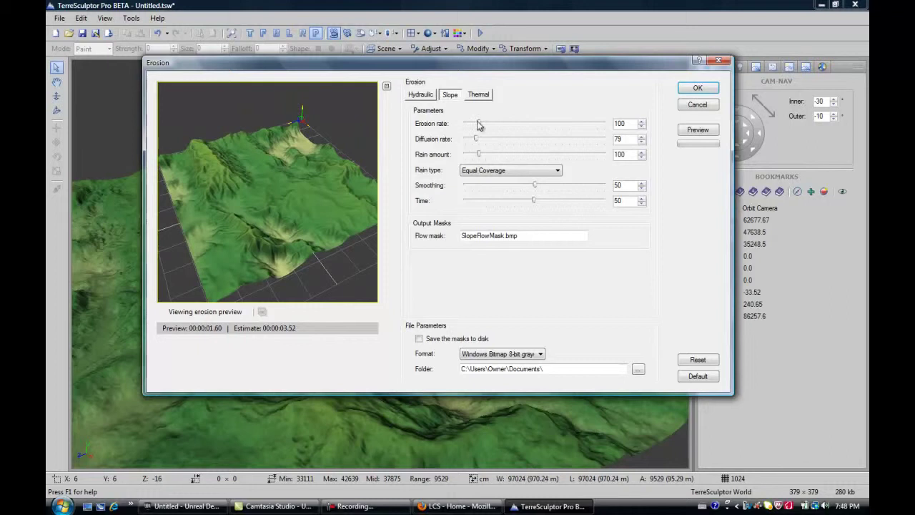
drag(479, 124, 432, 126)
click(708, 130)
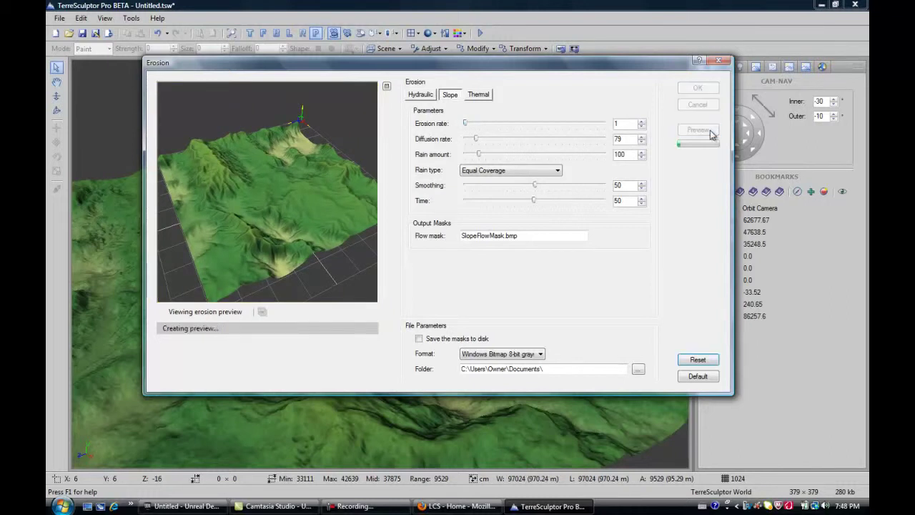
drag(267, 191, 216, 259)
drag(466, 123, 681, 137)
click(685, 134)
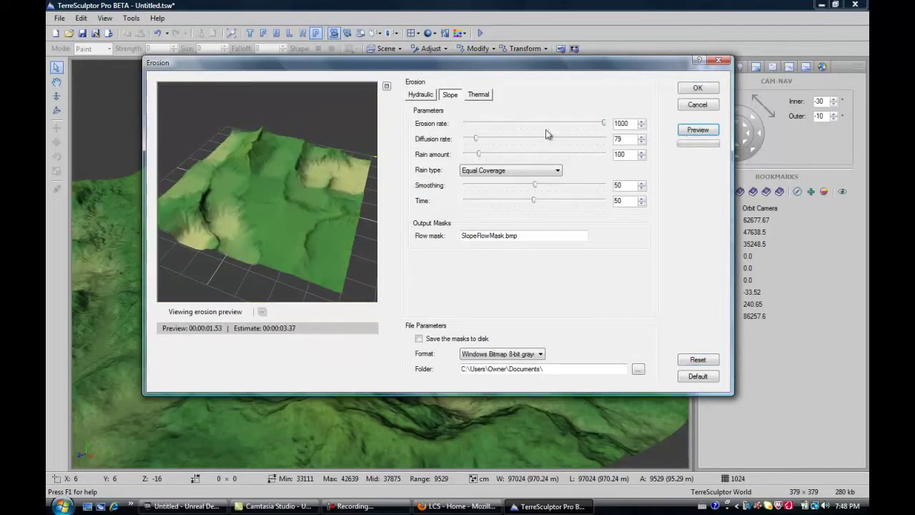
Step: Set the Slope erosion's Erosion rate to 190 and preview the effect on the terrain
drag(605, 124, 491, 123)
click(691, 132)
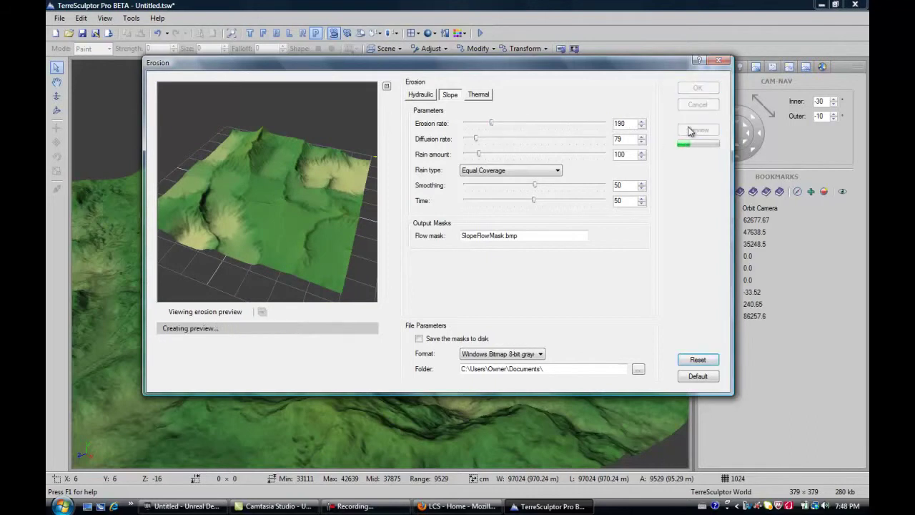
drag(305, 183, 188, 175)
Step: Set the Slope erosion's Diffusion rate to 359 and examine the updated terrain preview
drag(476, 139, 510, 143)
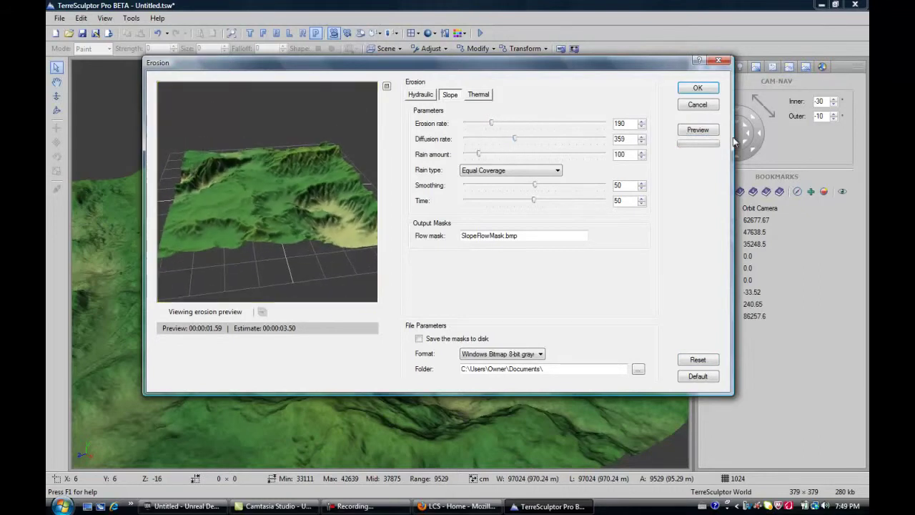
click(698, 129)
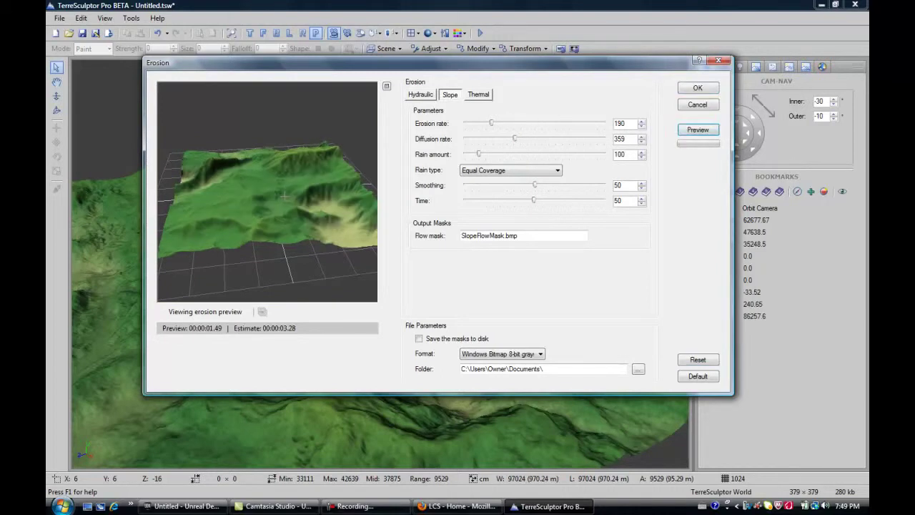
drag(286, 195, 324, 204)
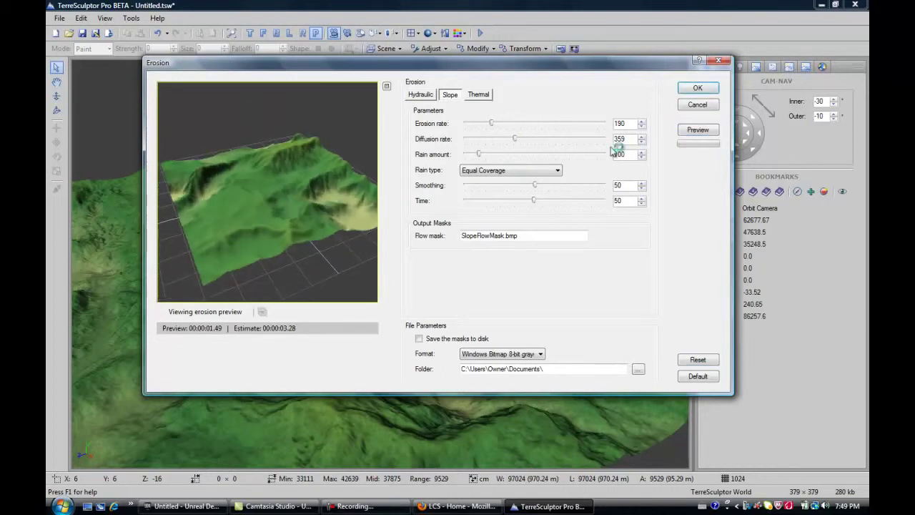
Step: Set the Diffusion rate to 239, preview it, and apply the Slope erosion to the terrain
drag(512, 140, 500, 141)
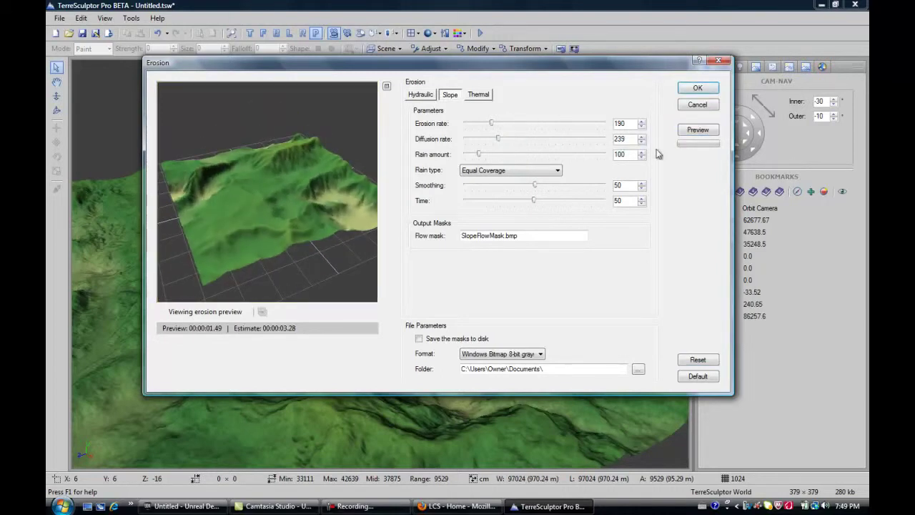
click(687, 133)
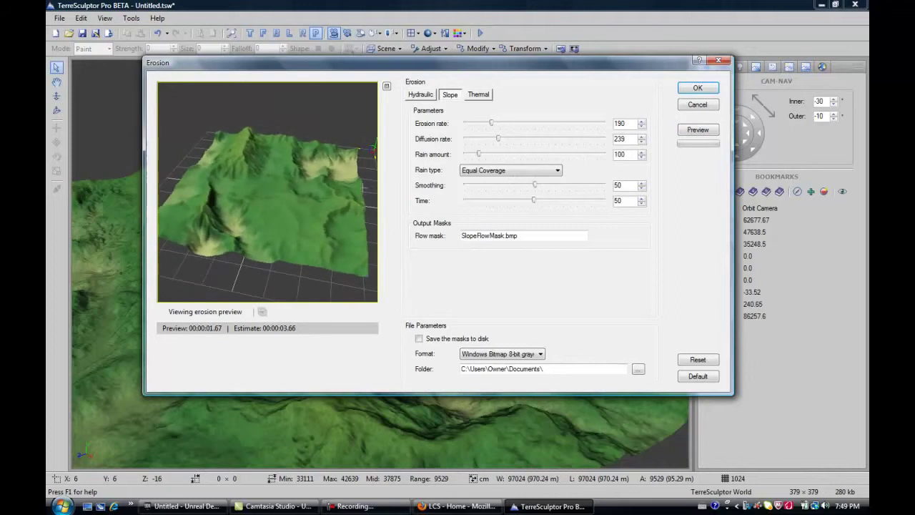
click(697, 88)
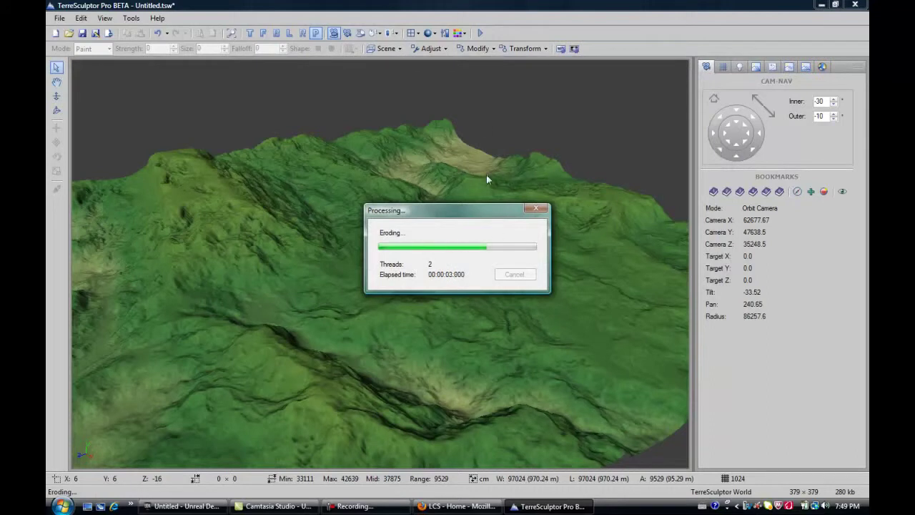
middle_drag(538, 242, 274, 275)
mouse_move(573, 257)
middle_down()
mouse_move(391, 264)
mouse_move(425, 264)
middle_up()
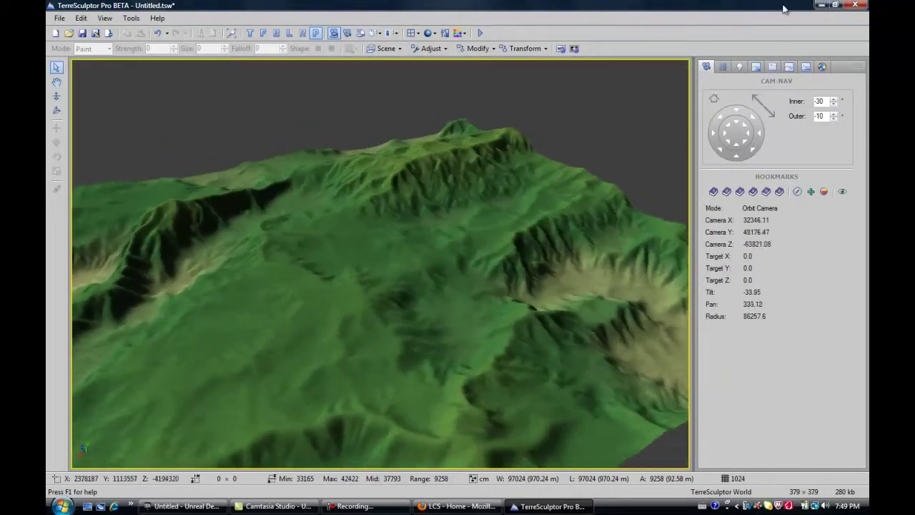
Step: Open the Erosion transform again and preview Hydraulic erosion on the terrain with its default parameters
click(545, 50)
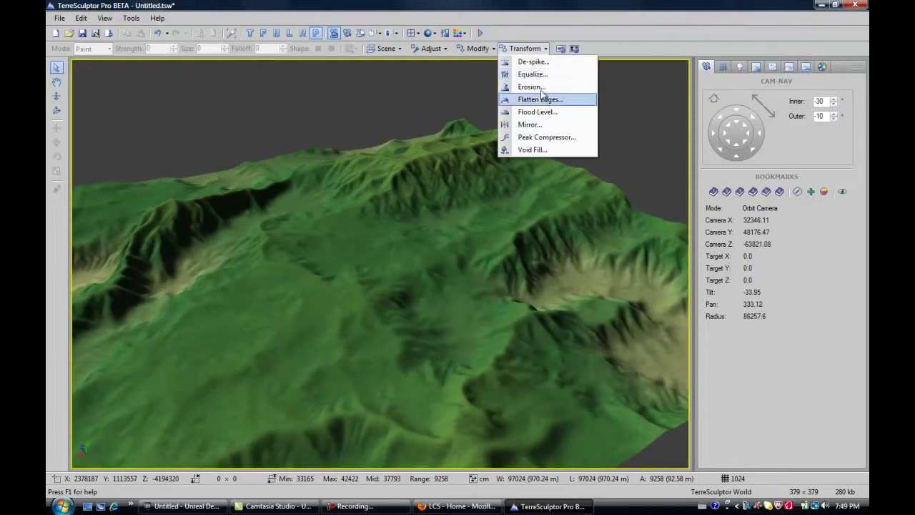
click(540, 88)
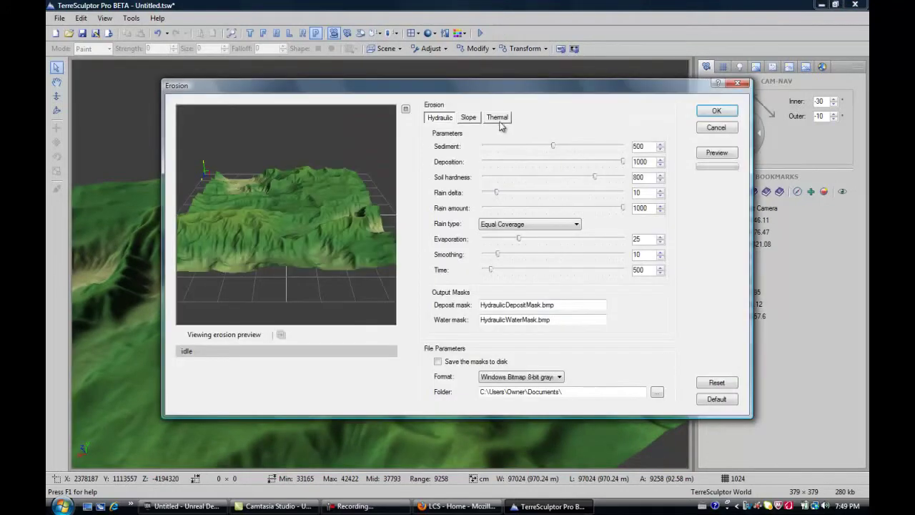
click(501, 121)
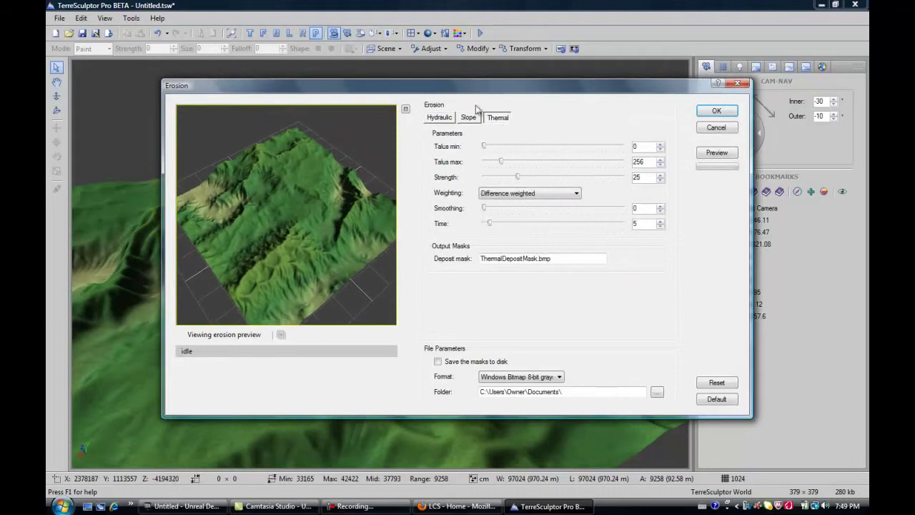
click(444, 119)
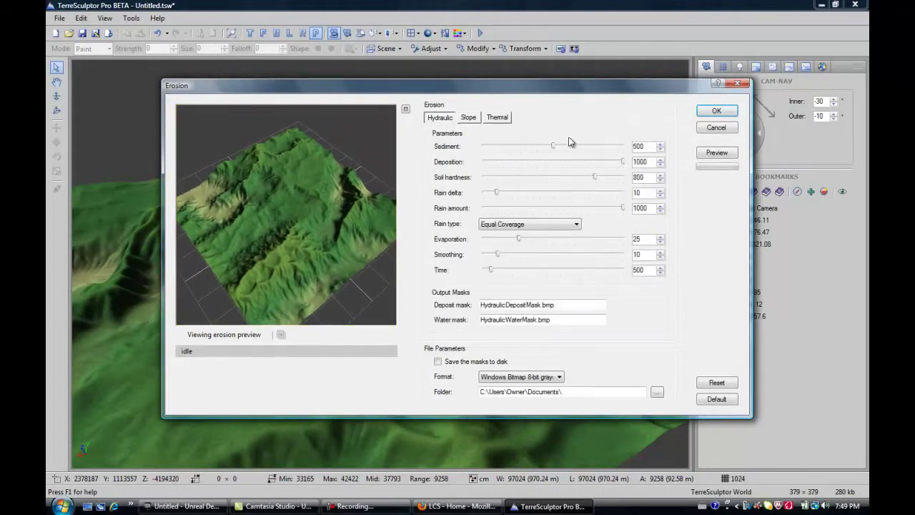
drag(285, 202, 363, 126)
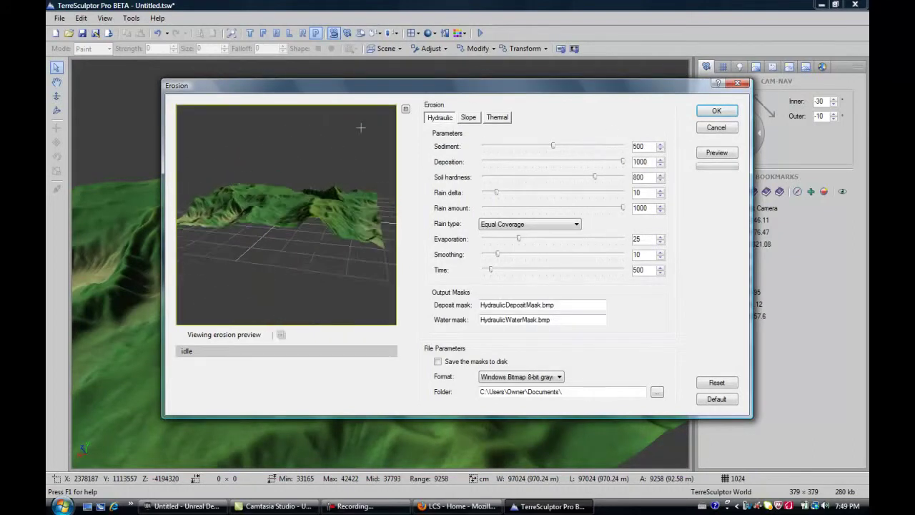
drag(334, 179, 572, 194)
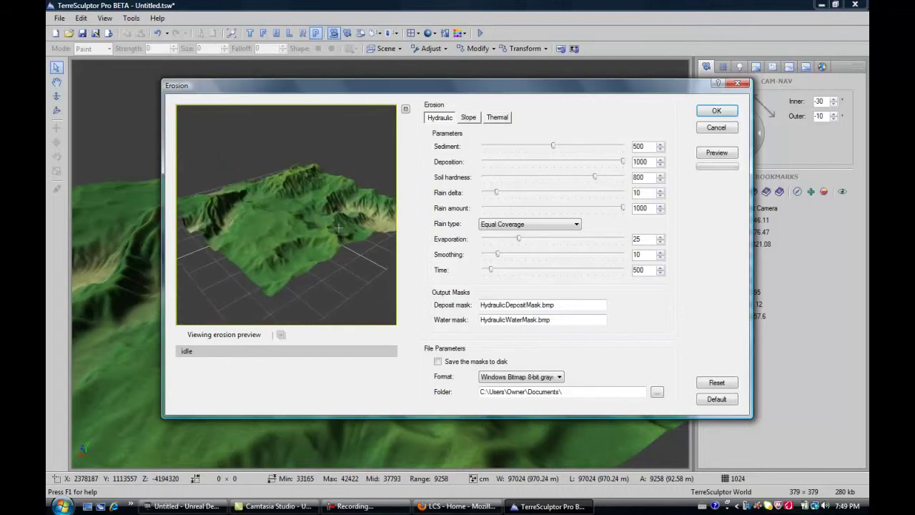
drag(356, 222, 296, 233)
click(717, 153)
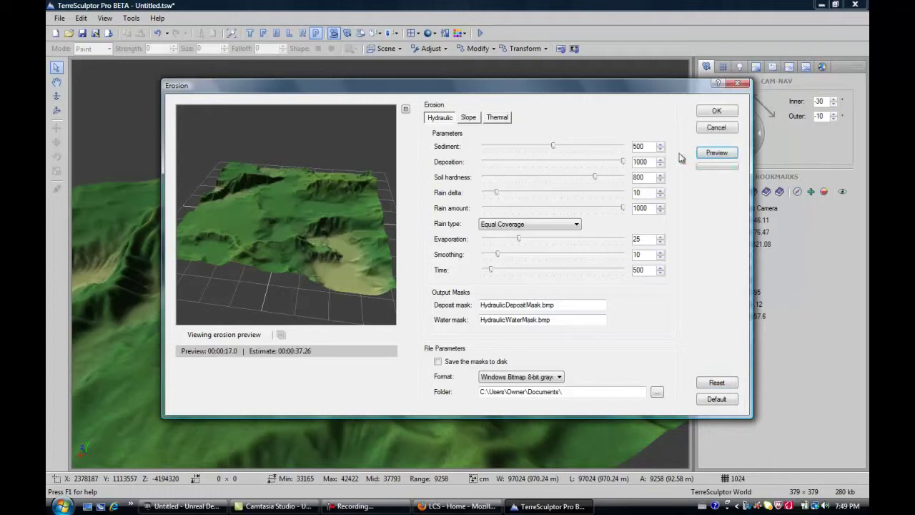
Step: Examine the Hydraulic erosion preview from several angles, looking at the peaks, slopes and valley floors
drag(248, 204, 414, 244)
right_drag(315, 215, 279, 225)
drag(278, 218, 336, 225)
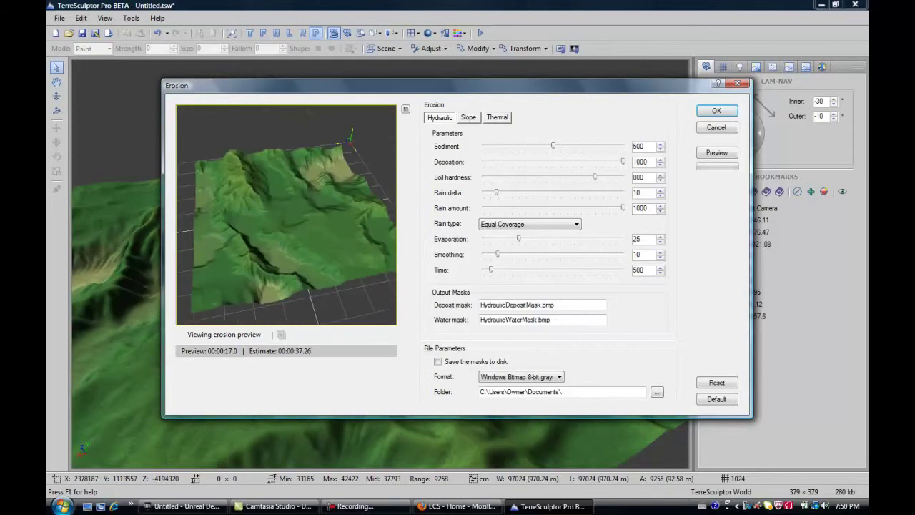
drag(359, 235, 319, 204)
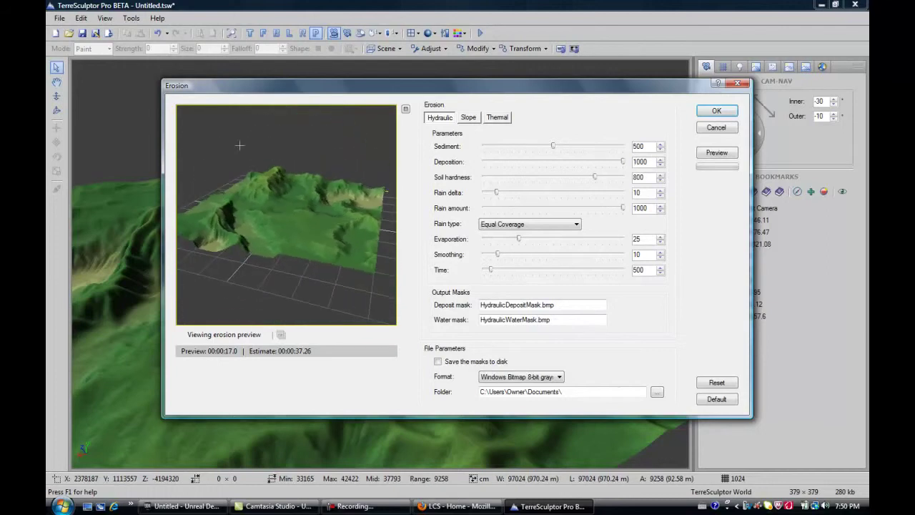
drag(245, 150, 297, 207)
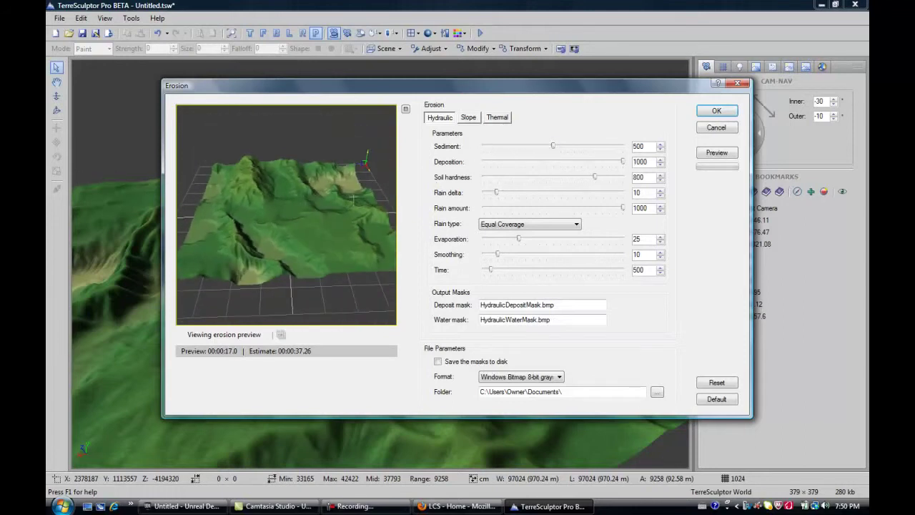
drag(350, 196, 300, 254)
drag(356, 326, 400, 262)
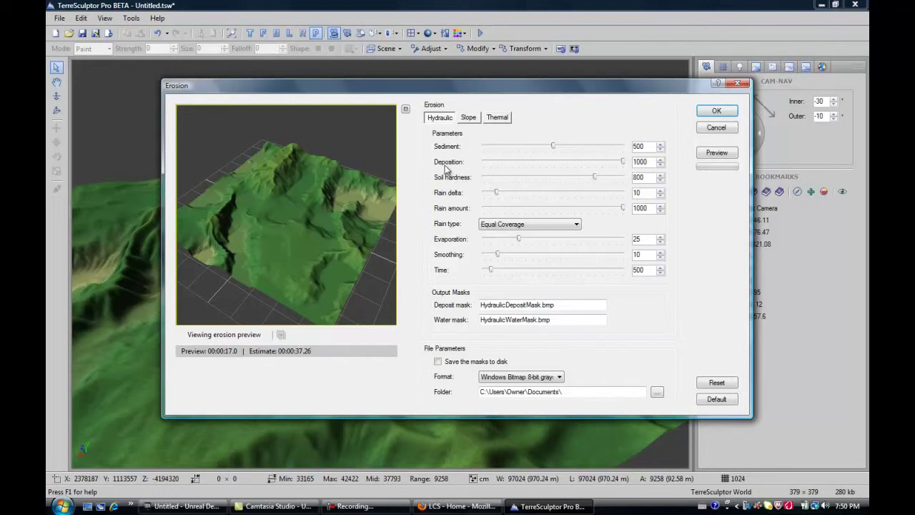
drag(298, 189, 322, 203)
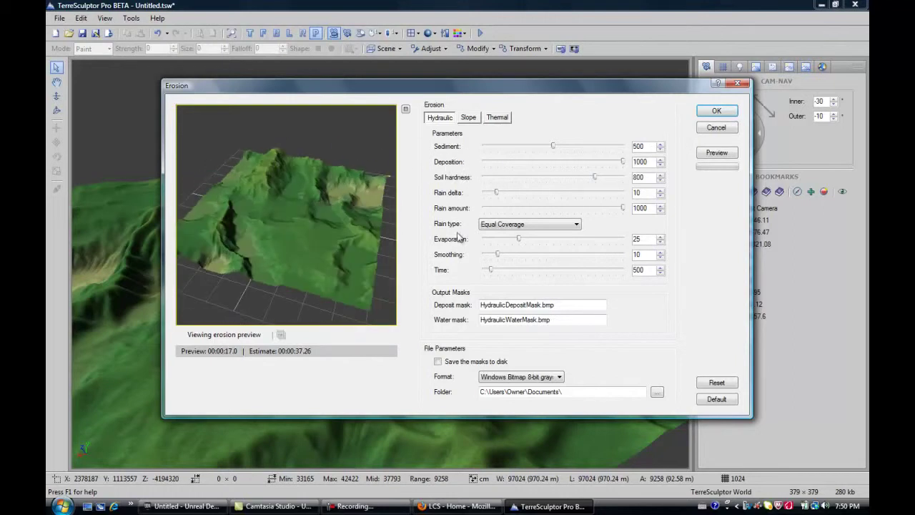
drag(311, 204, 265, 173)
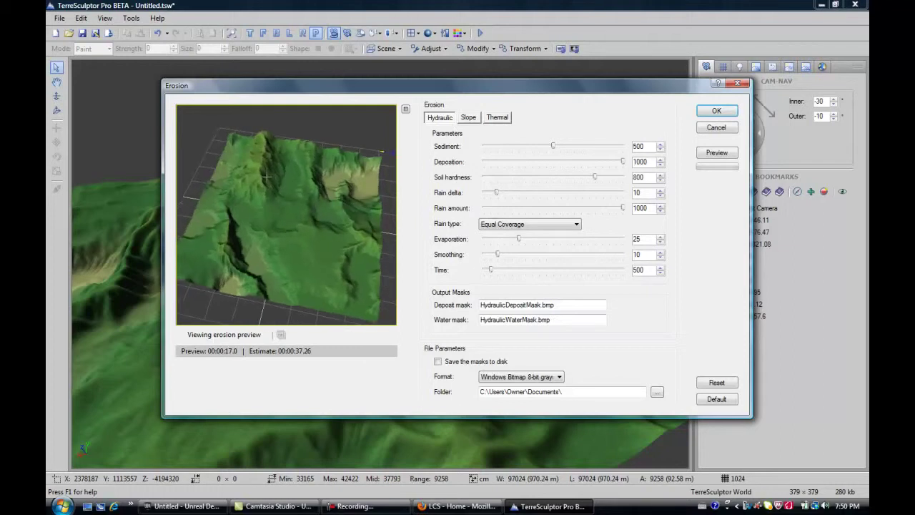
drag(318, 248, 315, 216)
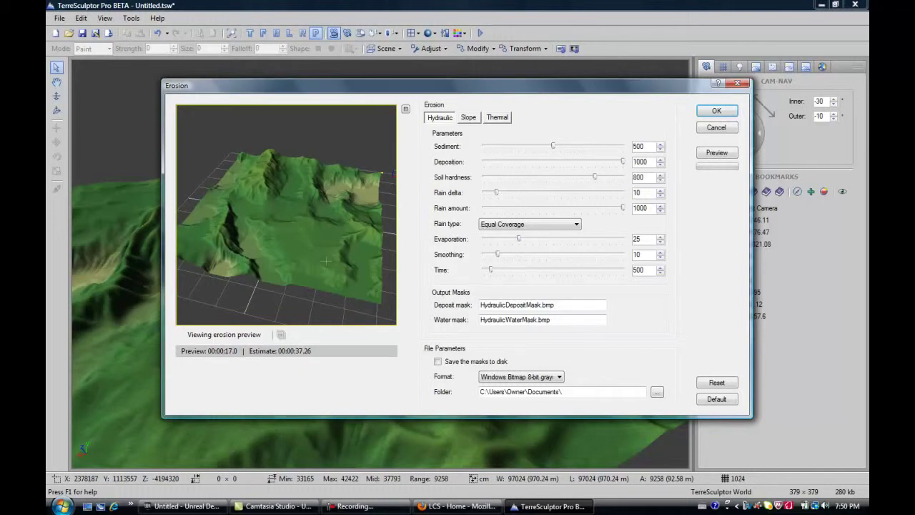
drag(300, 247, 354, 214)
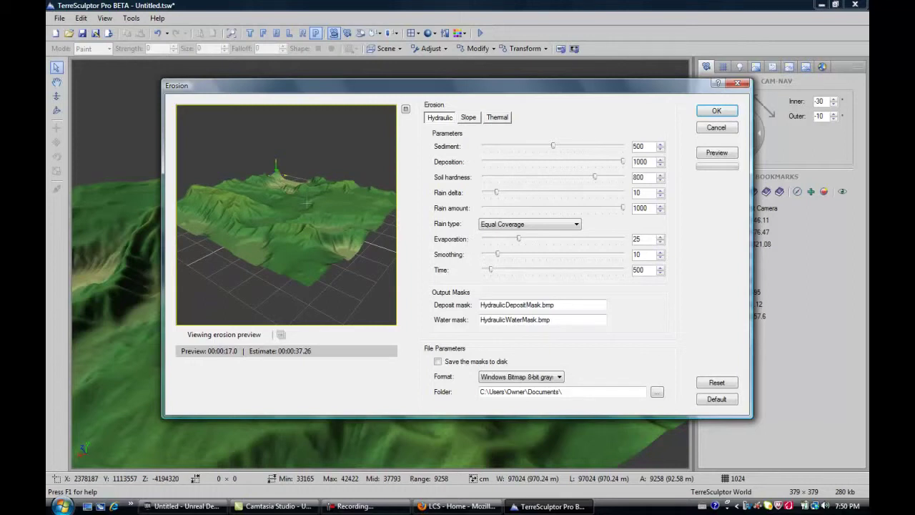
drag(306, 204, 307, 236)
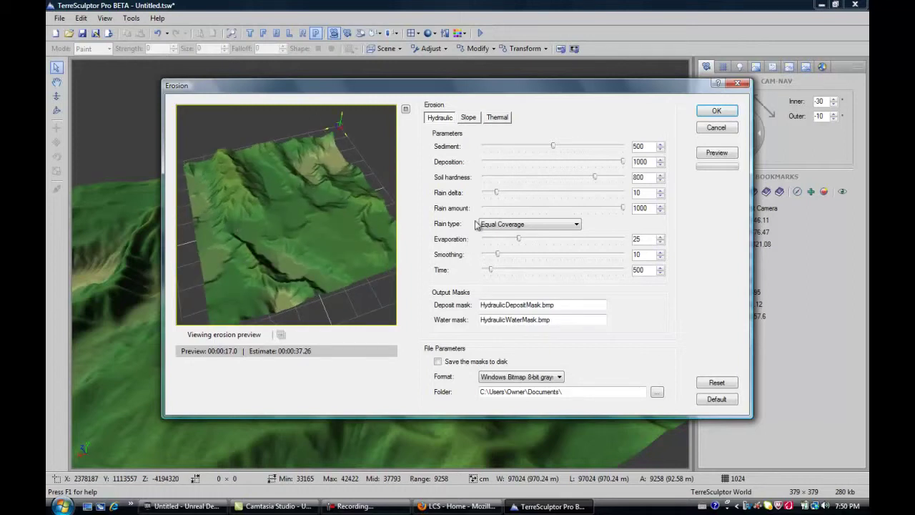
Step: Apply the Hydraulic erosion and inspect the eroded terrain in the main viewport
click(717, 111)
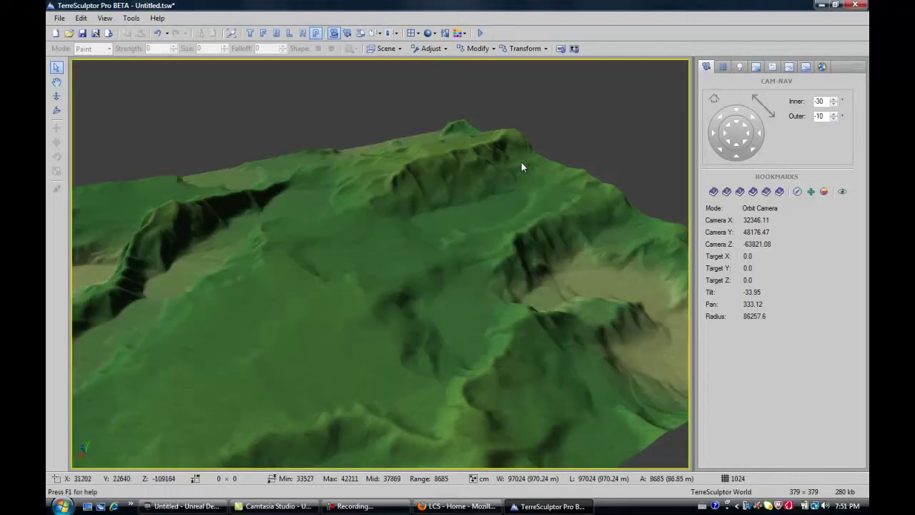
middle_drag(411, 275, 396, 256)
mouse_move(397, 261)
mouse_down()
mouse_move(378, 270)
mouse_move(399, 251)
mouse_up()
Step: Open the Erosion transform for the hydraulically eroded terrain and preview Thermal erosion with its default parameters
click(525, 47)
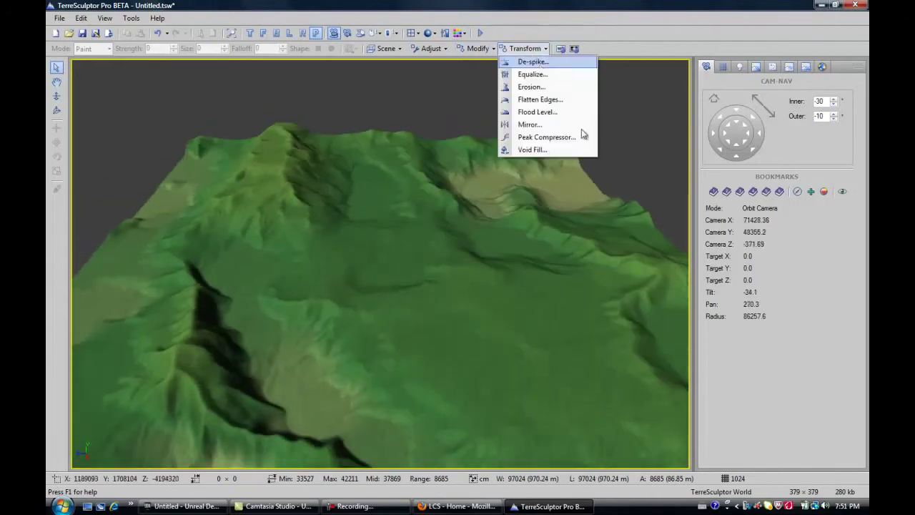
click(564, 86)
click(498, 117)
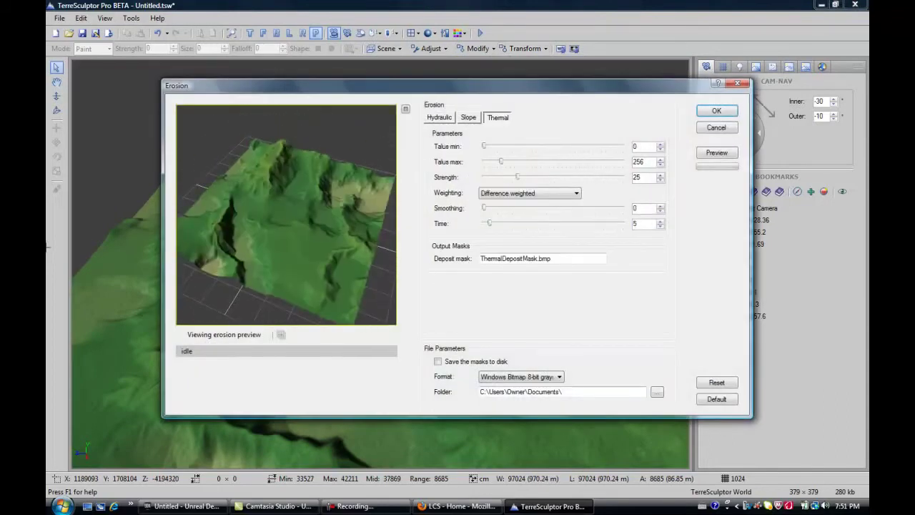
click(703, 155)
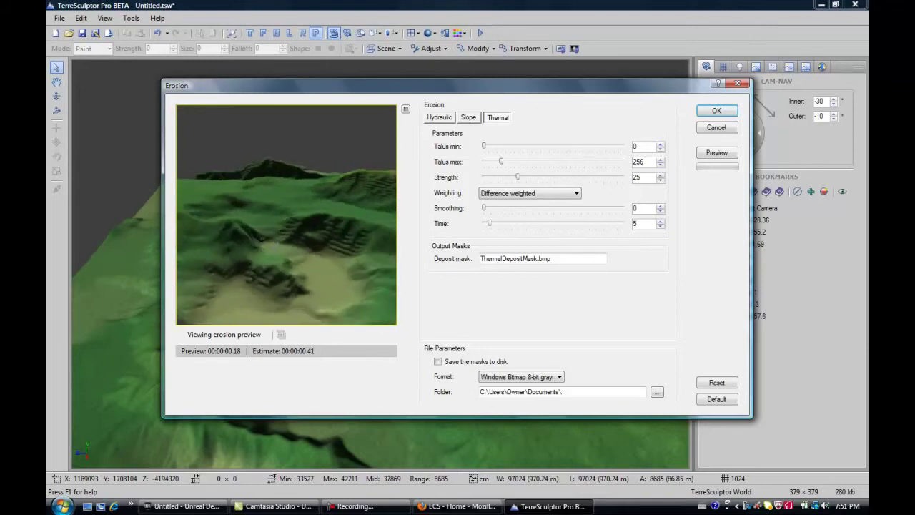
Step: Set the Thermal erosion's Talus min to 582, Talus max to 936, Smoothing to 42 and Time to 64, previewing the terrain
drag(484, 148, 544, 162)
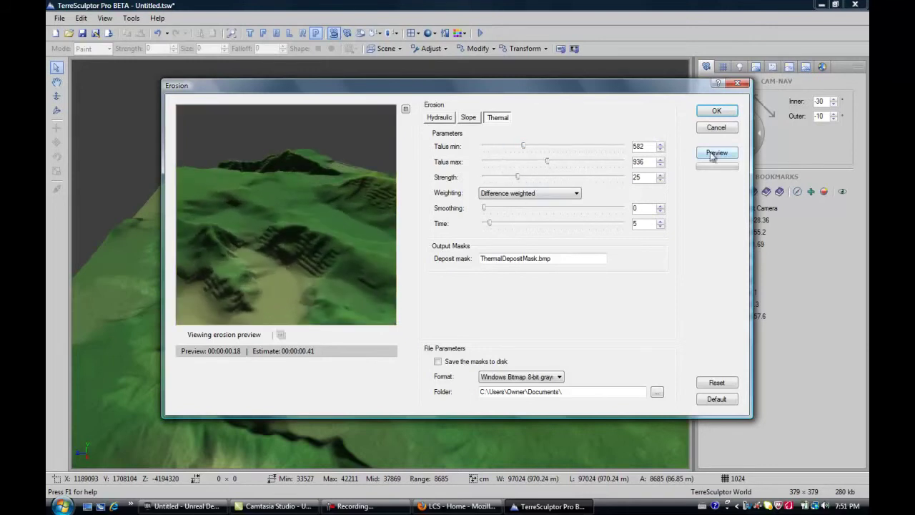
click(734, 153)
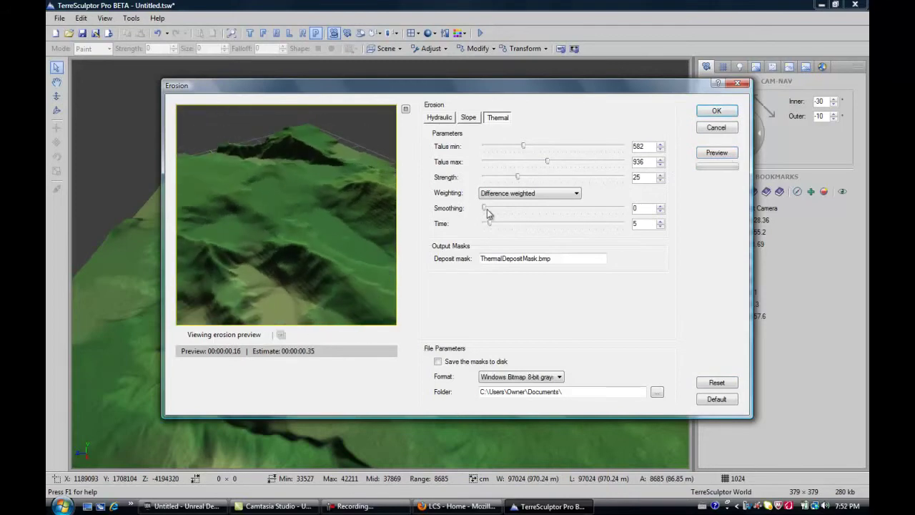
drag(486, 208, 543, 209)
click(718, 153)
mouse_move(325, 239)
mouse_down()
mouse_move(511, 283)
mouse_move(459, 239)
mouse_move(286, 215)
mouse_move(321, 214)
mouse_move(427, 247)
mouse_move(574, 228)
mouse_up()
click(715, 152)
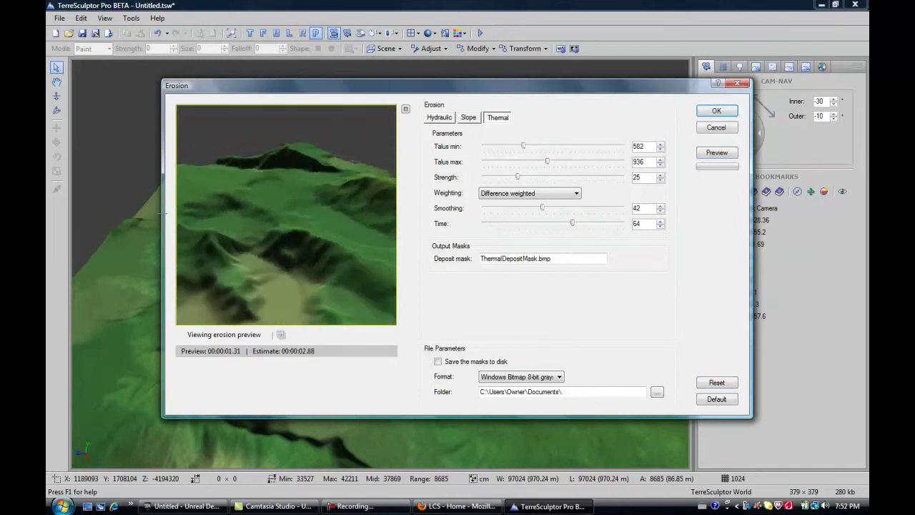
drag(148, 215, 433, 244)
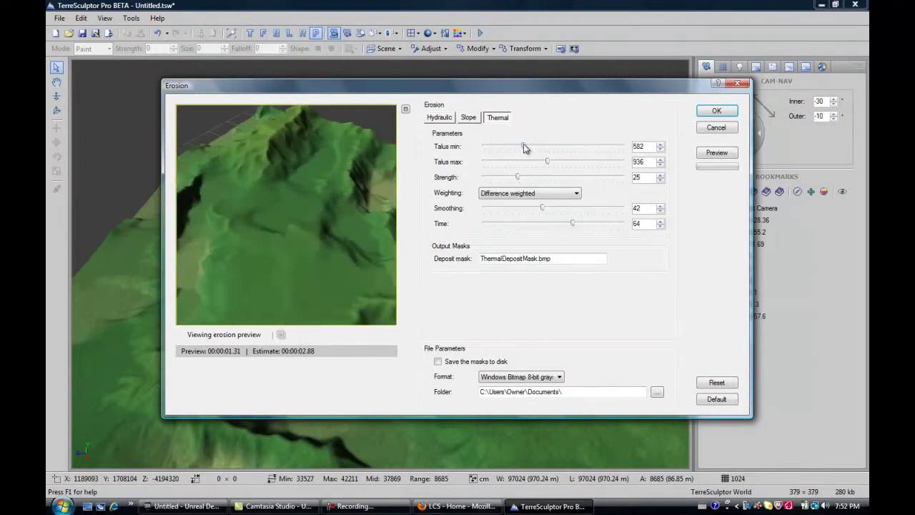
Step: Set the Thermal erosion's Strength to 43, preview it, and compare the result with the original terrain
drag(520, 177, 545, 177)
click(718, 153)
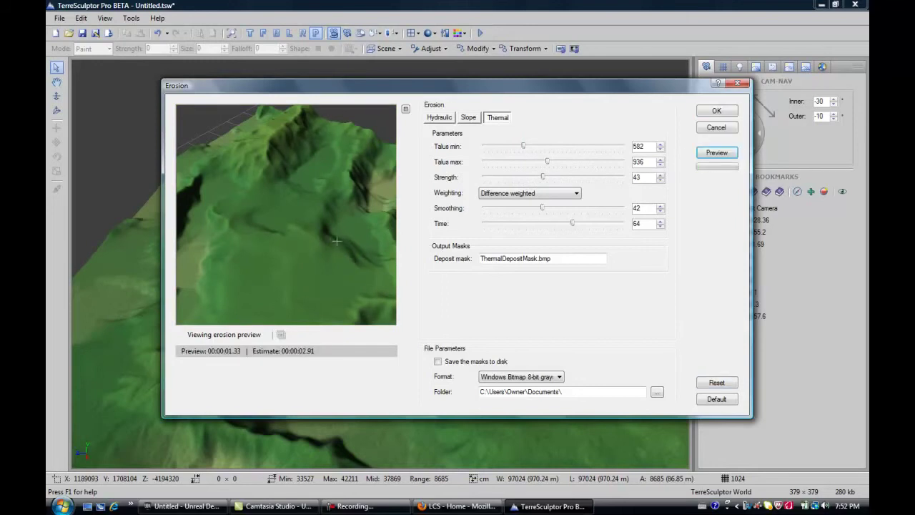
drag(344, 242, 169, 183)
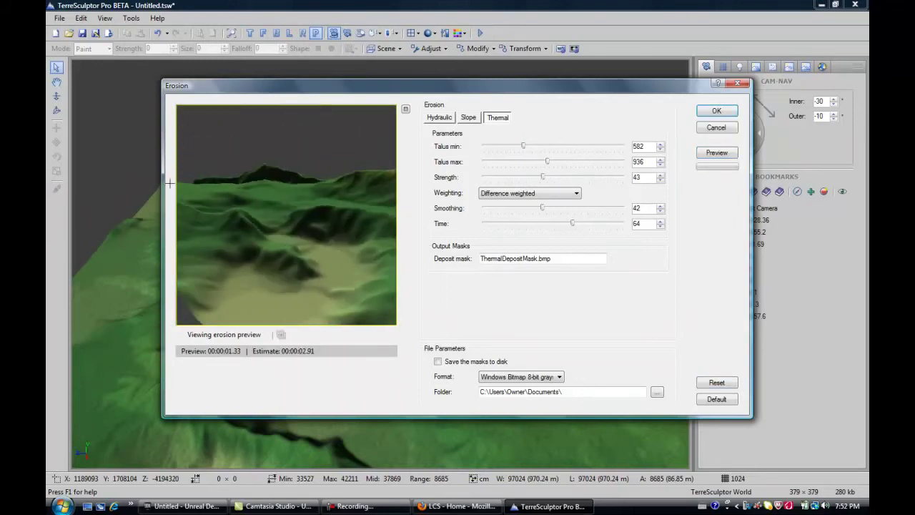
click(224, 336)
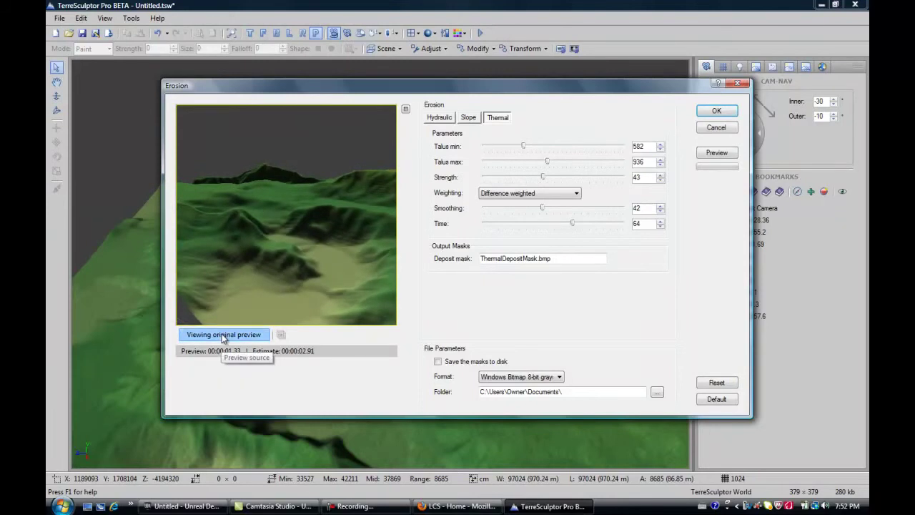
Step: Compare the original and thermally eroded previews again and examine the preview terrain from another angle
click(224, 336)
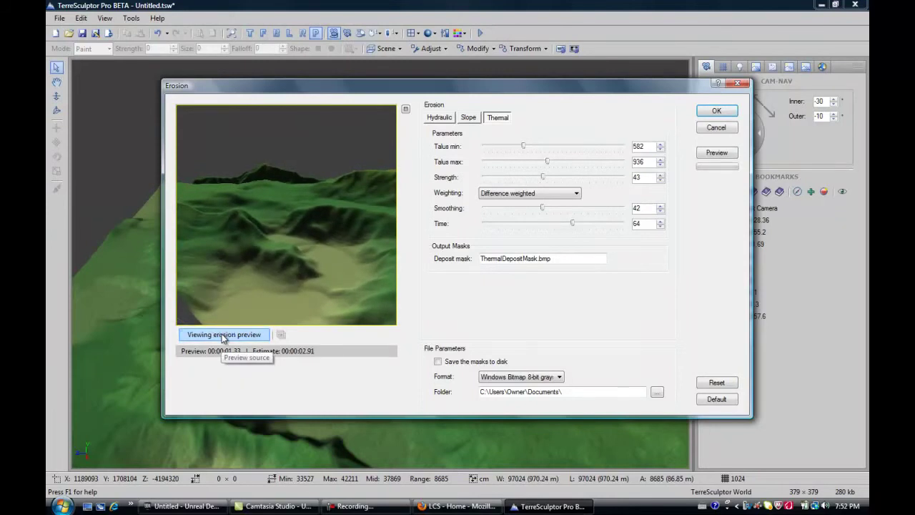
click(224, 336)
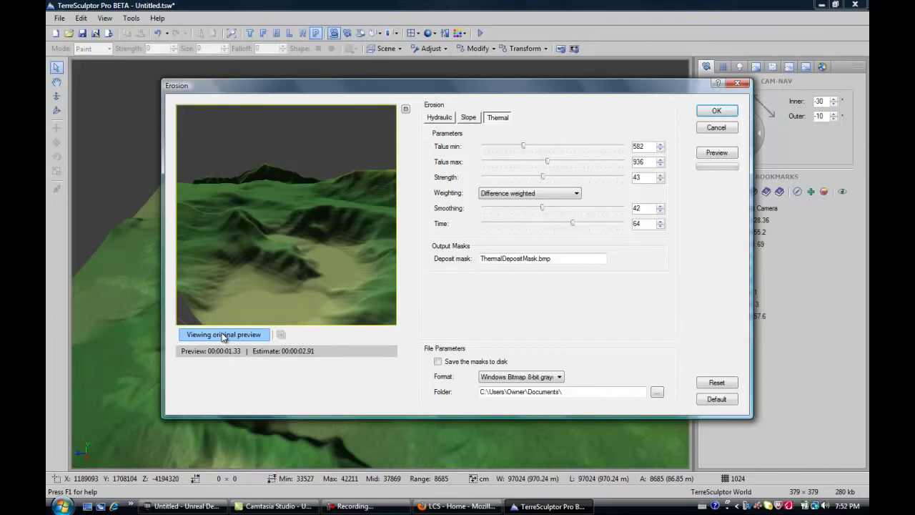
drag(333, 230, 485, 236)
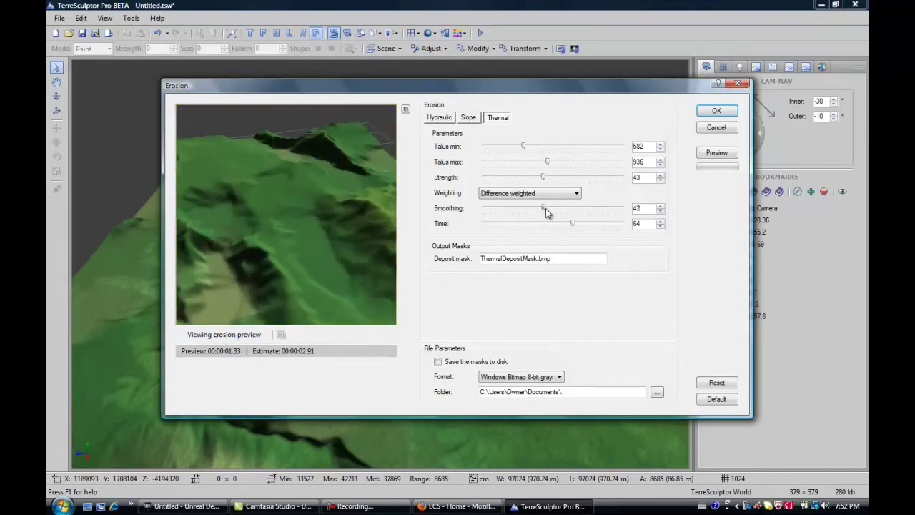
Step: Set the Thermal erosion's Smoothing to 60, preview it, and compare the result with the original terrain
drag(548, 207, 568, 207)
click(718, 152)
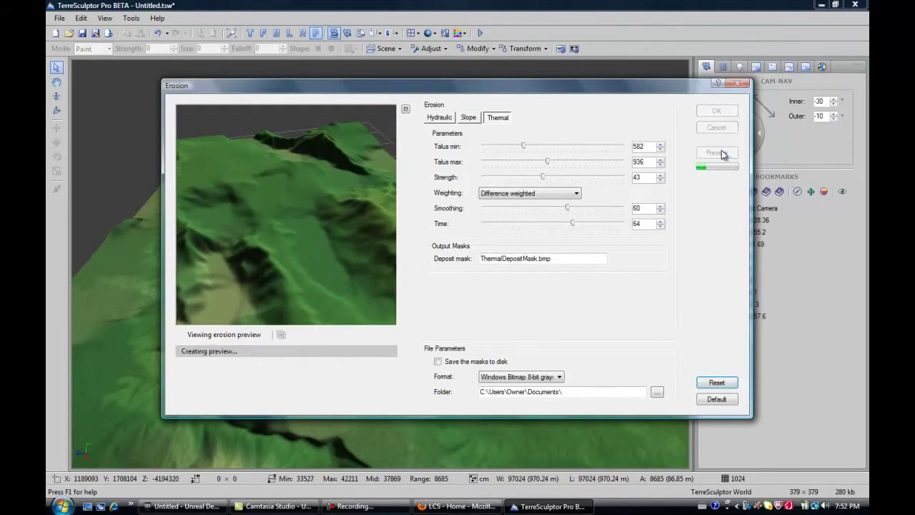
drag(255, 266, 379, 276)
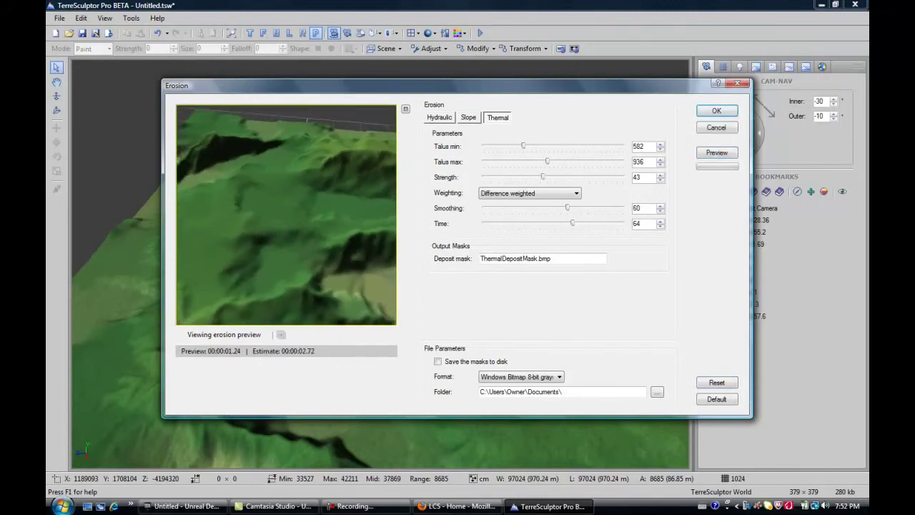
click(240, 337)
click(241, 337)
Step: Apply the Thermal erosion to the terrain and inspect the result in the main viewport
drag(255, 190, 293, 160)
click(718, 112)
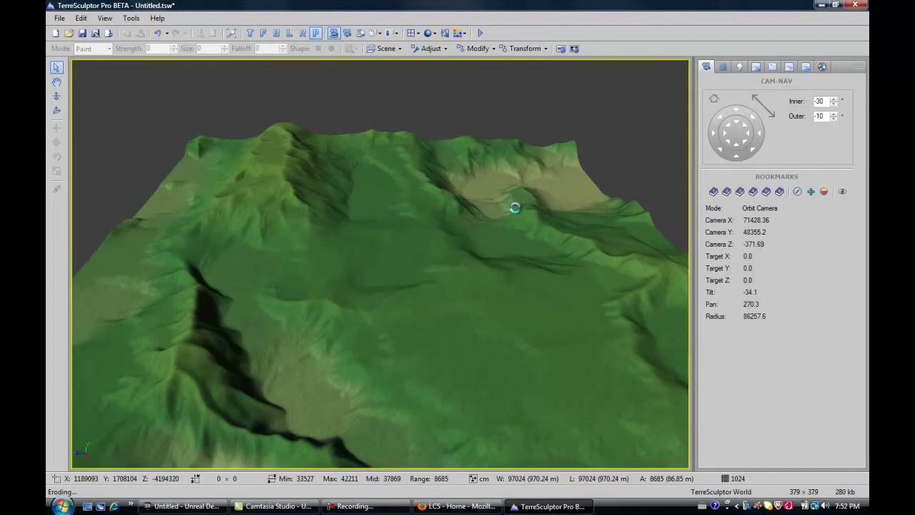
drag(568, 272, 544, 227)
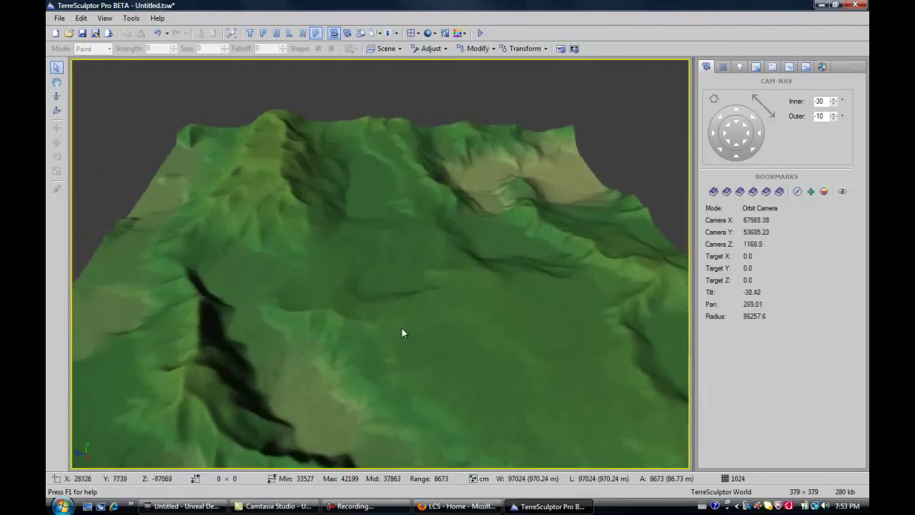